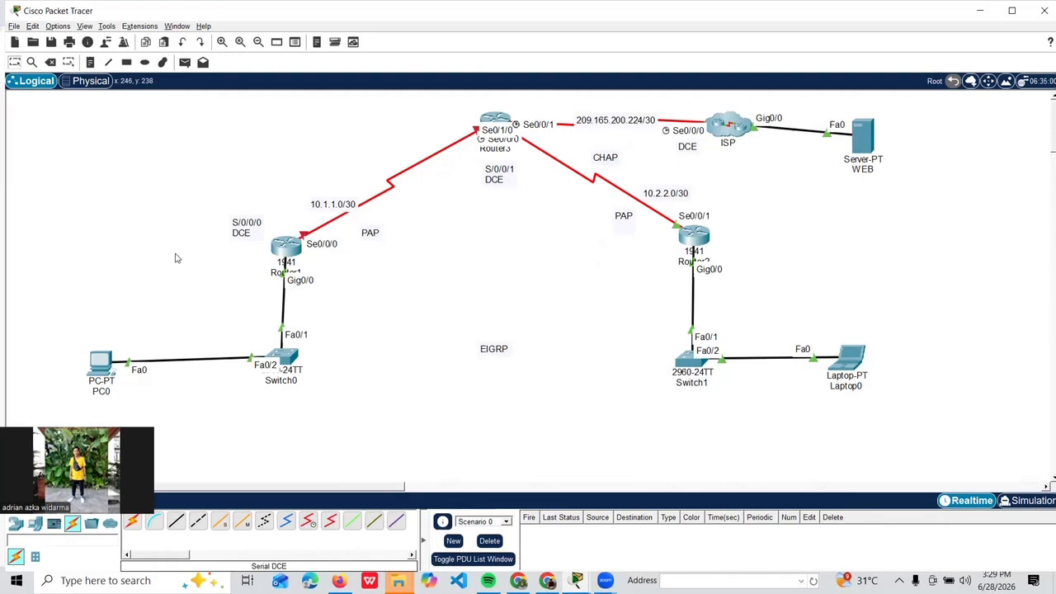
# - Check PC0's IPv4 address, subnet mask and default gateway in its IP configuration
pyautogui.click(101, 361)
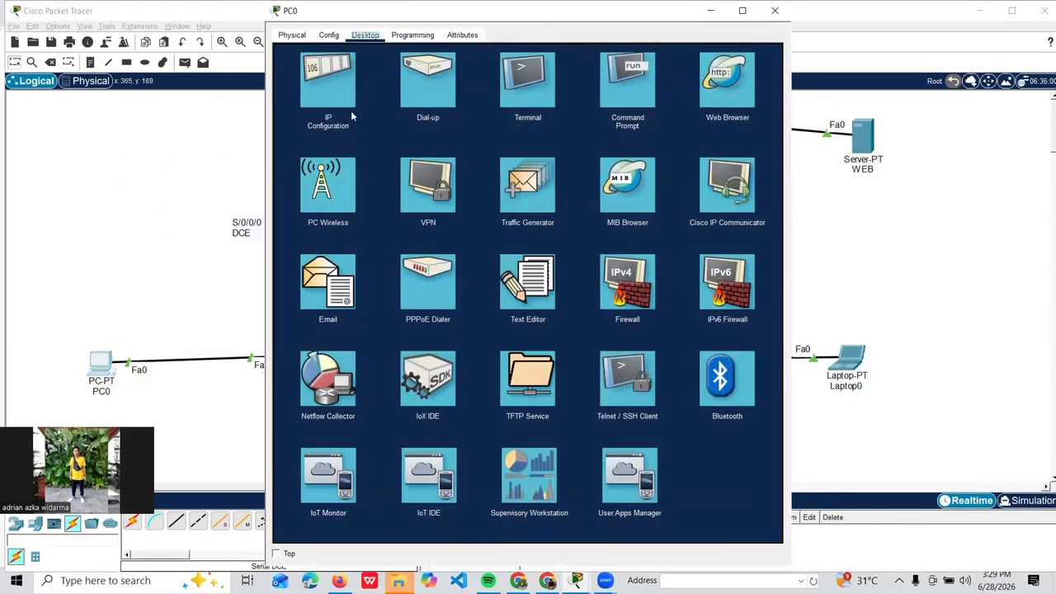
pyautogui.click(337, 98)
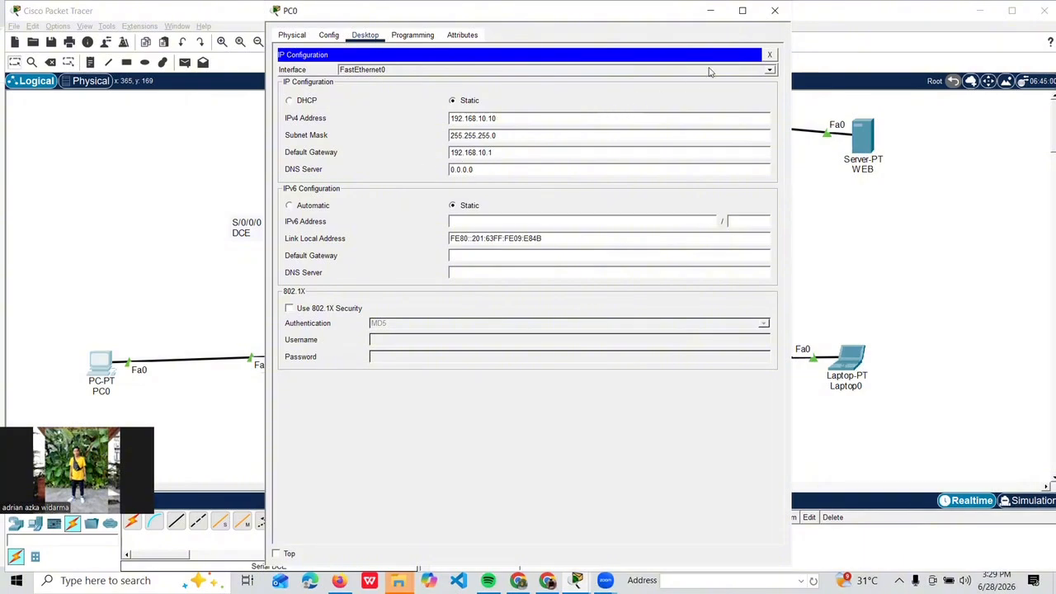
pyautogui.click(768, 54)
pyautogui.click(774, 10)
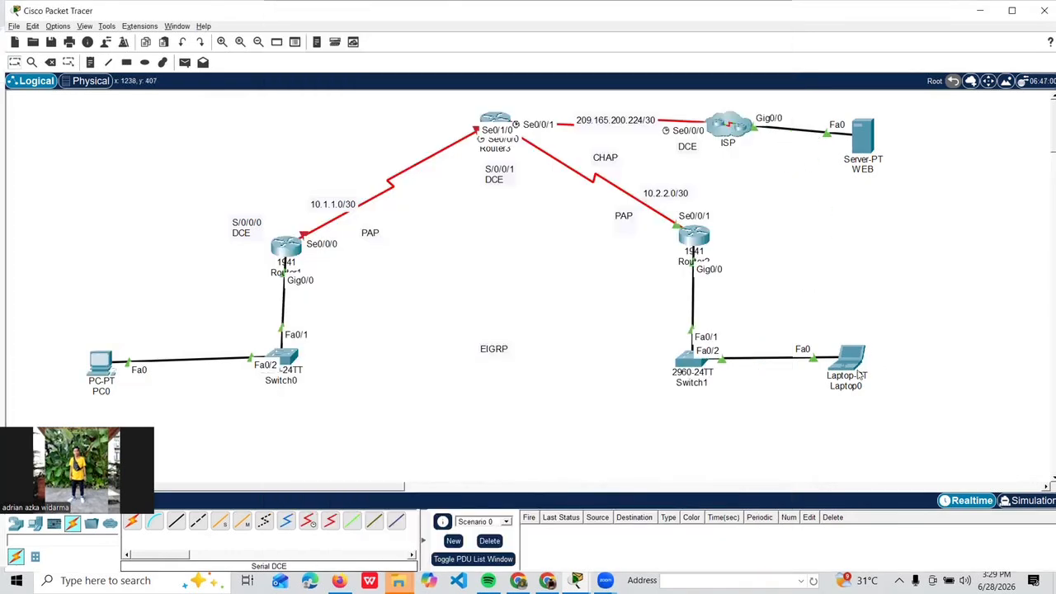
# - Check Laptop0's static IPv4 settings in its IP configuration
pyautogui.click(801, 355)
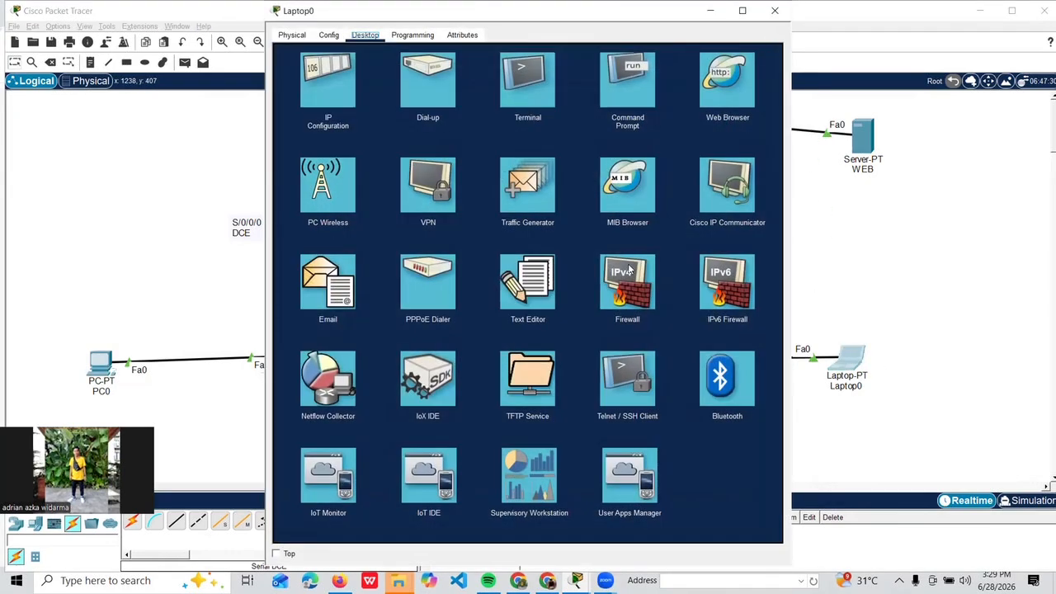
pyautogui.click(320, 92)
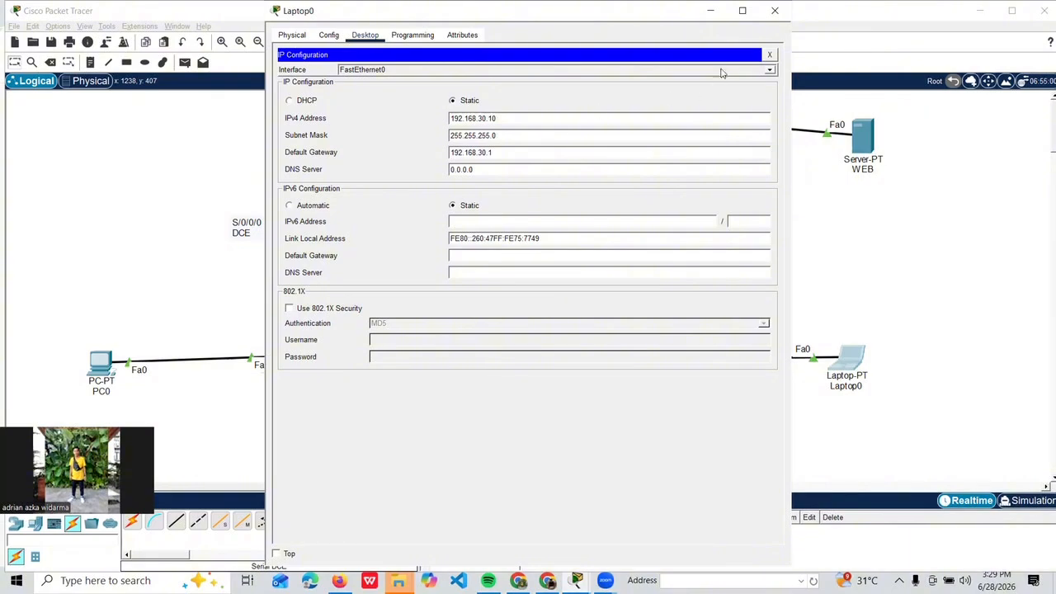
pyautogui.click(768, 54)
pyautogui.click(774, 10)
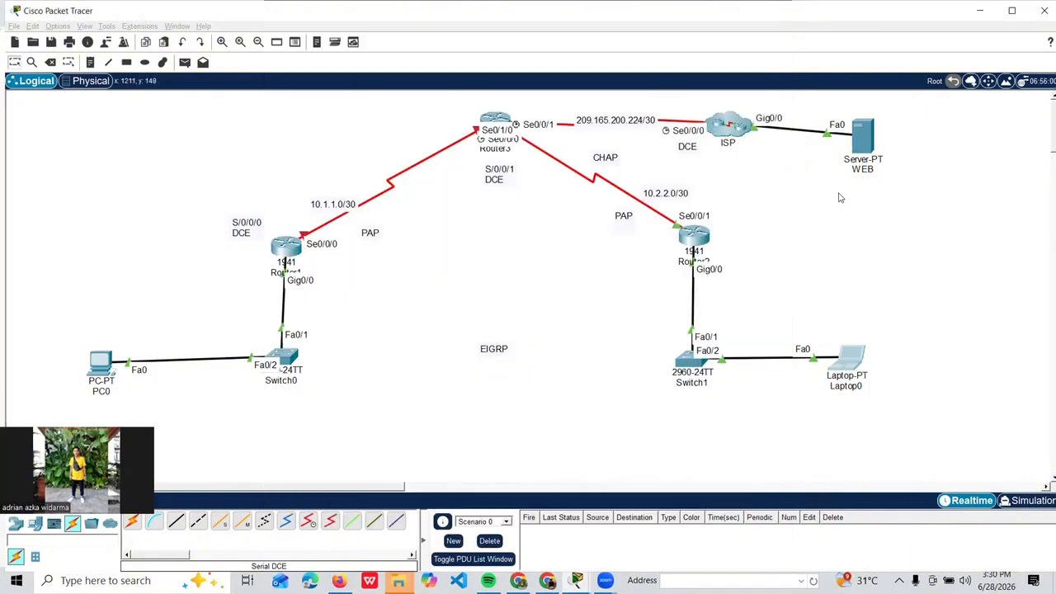
# - Check the WEB server's IPv4 address, subnet mask and gateway in its IP configuration
pyautogui.click(874, 141)
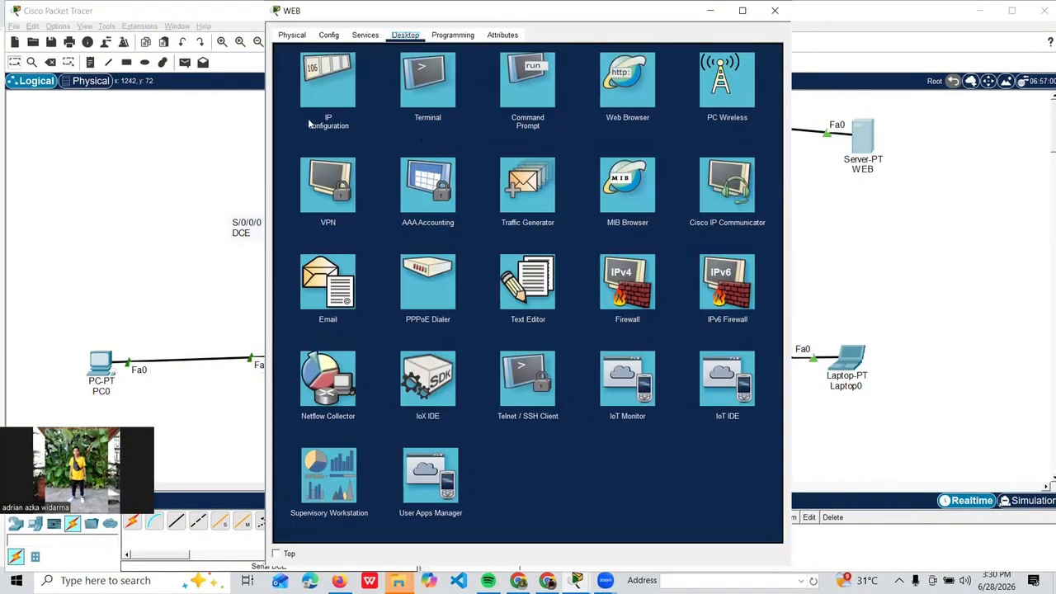
pyautogui.click(314, 93)
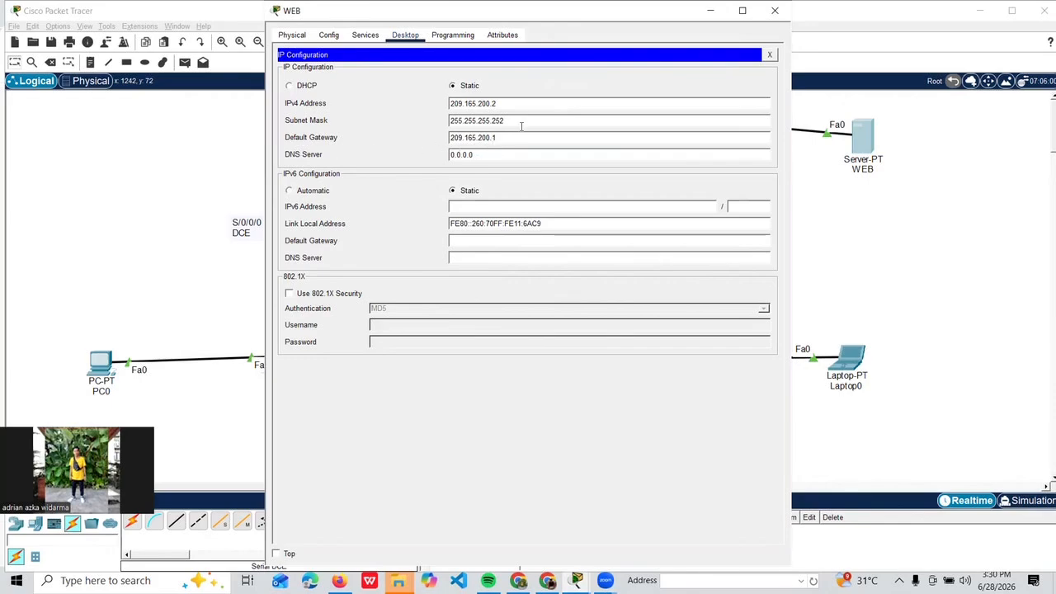
pyautogui.click(769, 54)
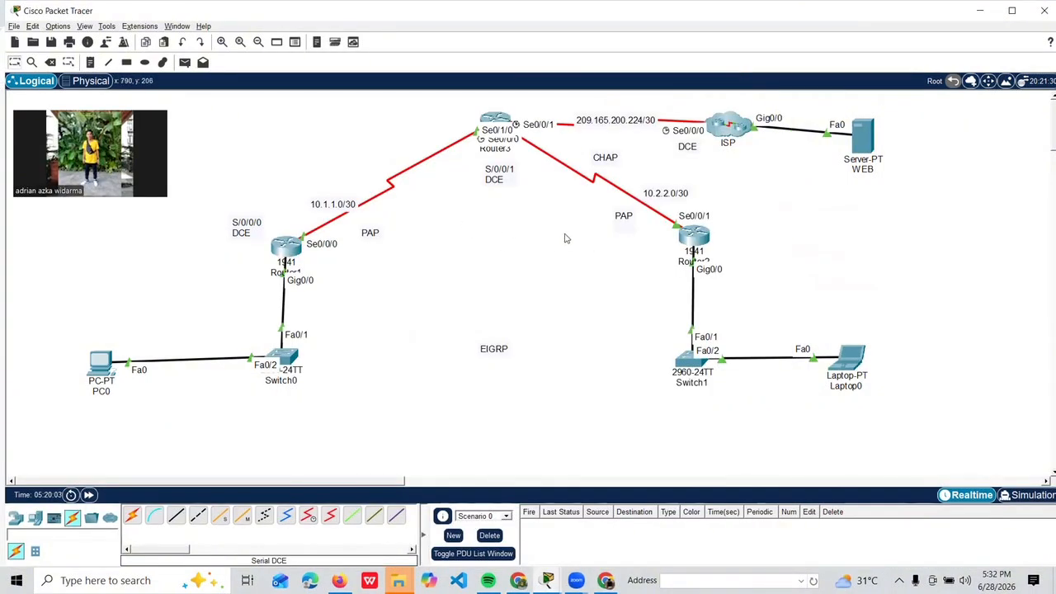
# - Review the "show ip interface brief" output in the command lines of Router1 and Router2
pyautogui.click(296, 246)
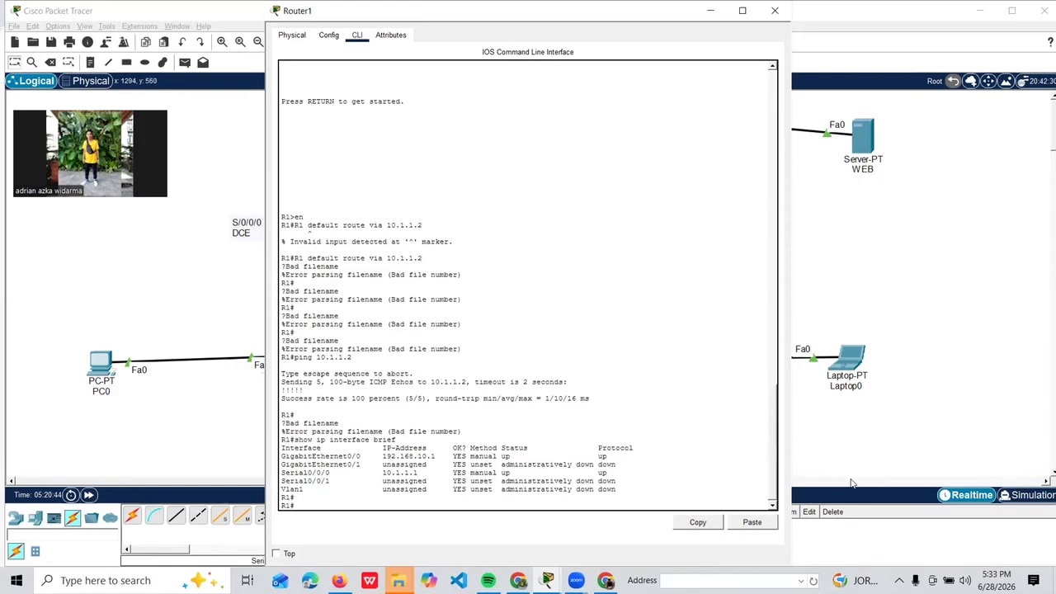
pyautogui.click(827, 311)
pyautogui.click(703, 238)
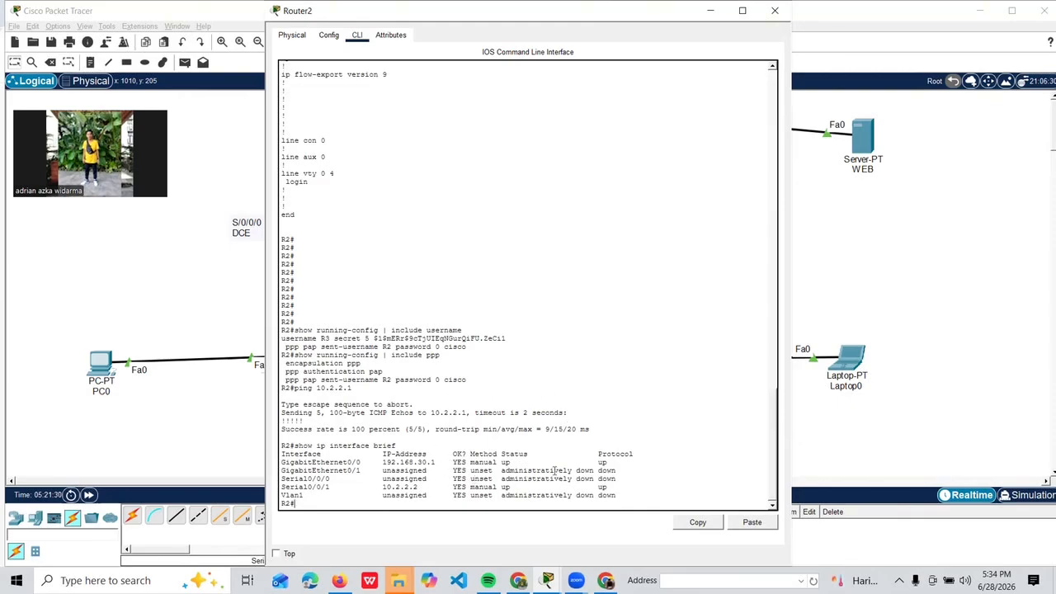
pyautogui.click(816, 213)
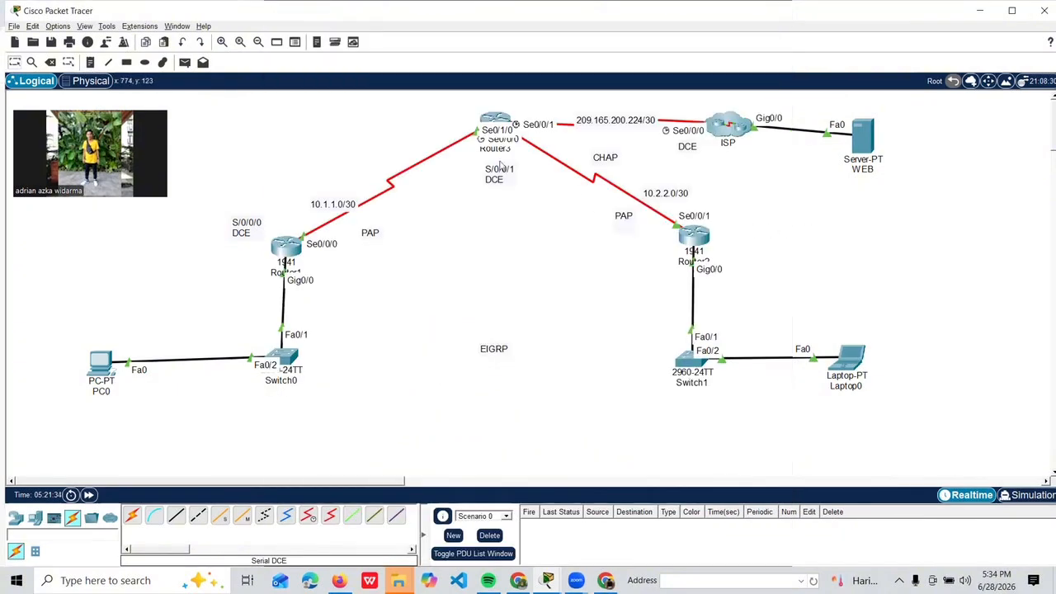
# - Review the "show ip interface brief" output on Router3 and on the router inside the ISP cluster
pyautogui.click(484, 139)
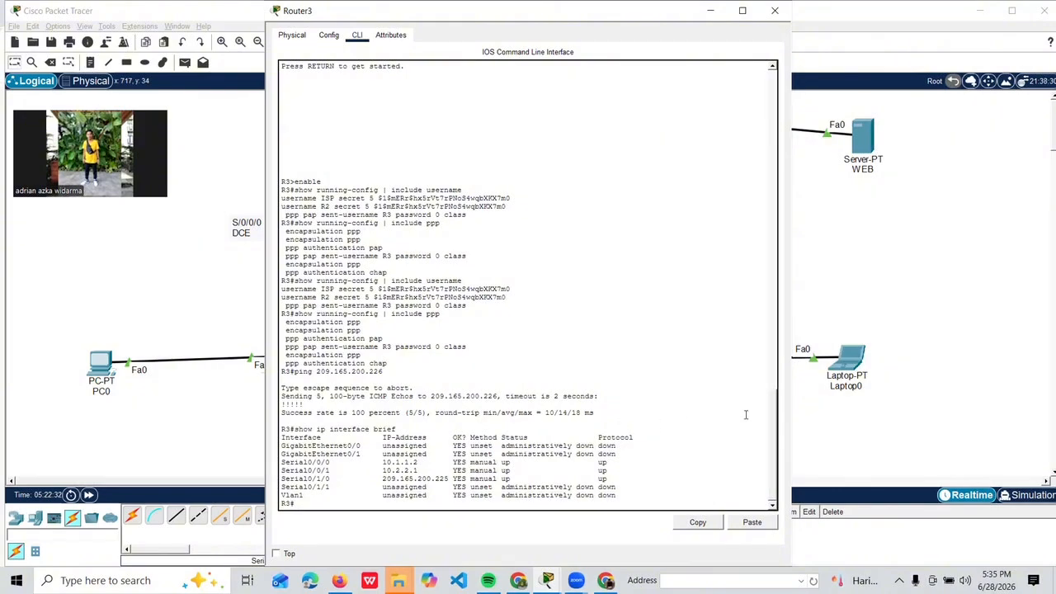
pyautogui.click(936, 251)
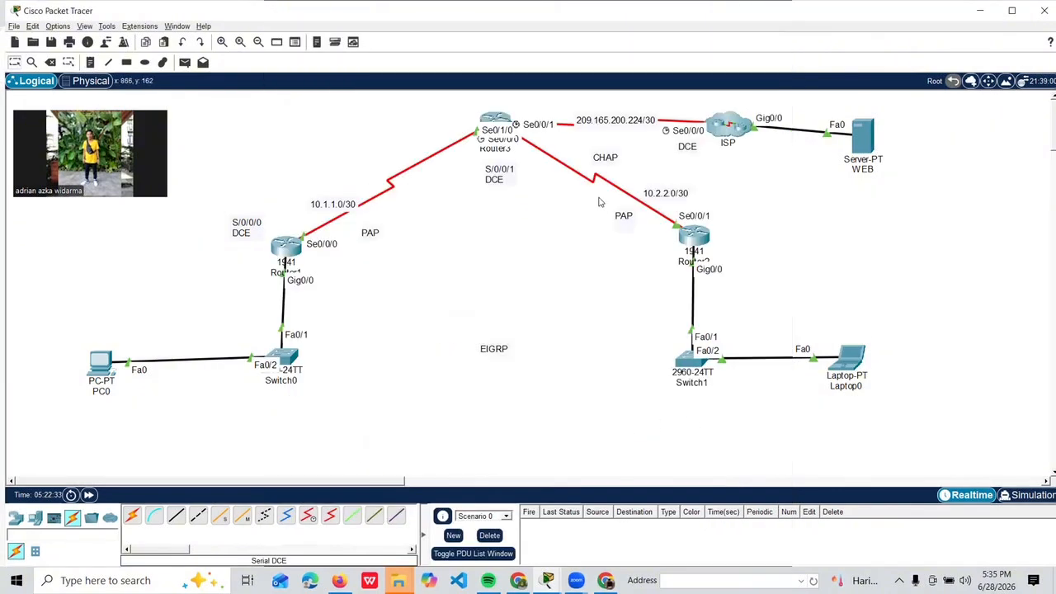
pyautogui.click(717, 137)
pyautogui.click(452, 183)
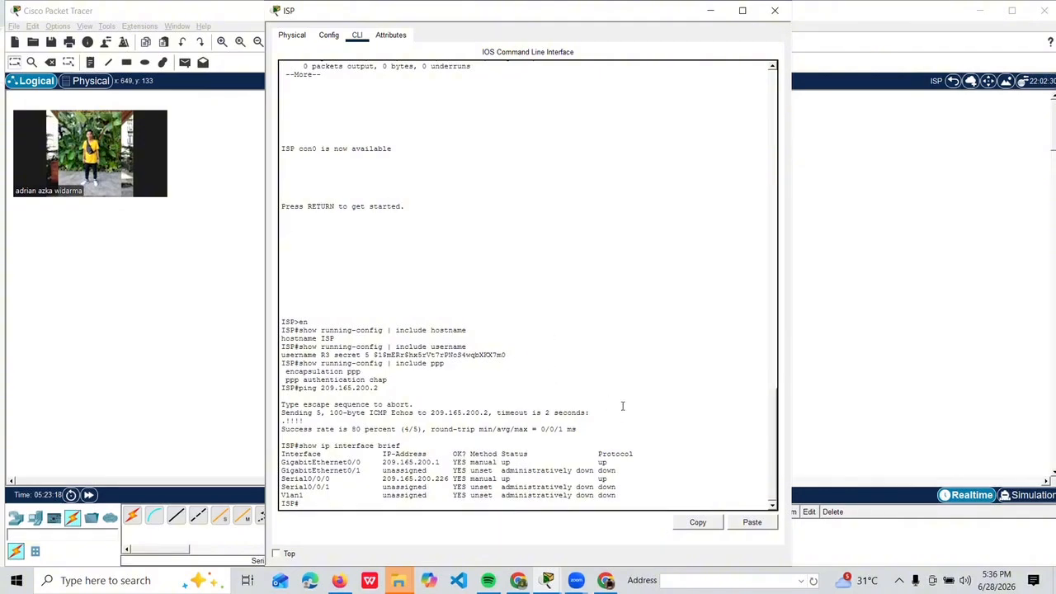
pyautogui.click(868, 347)
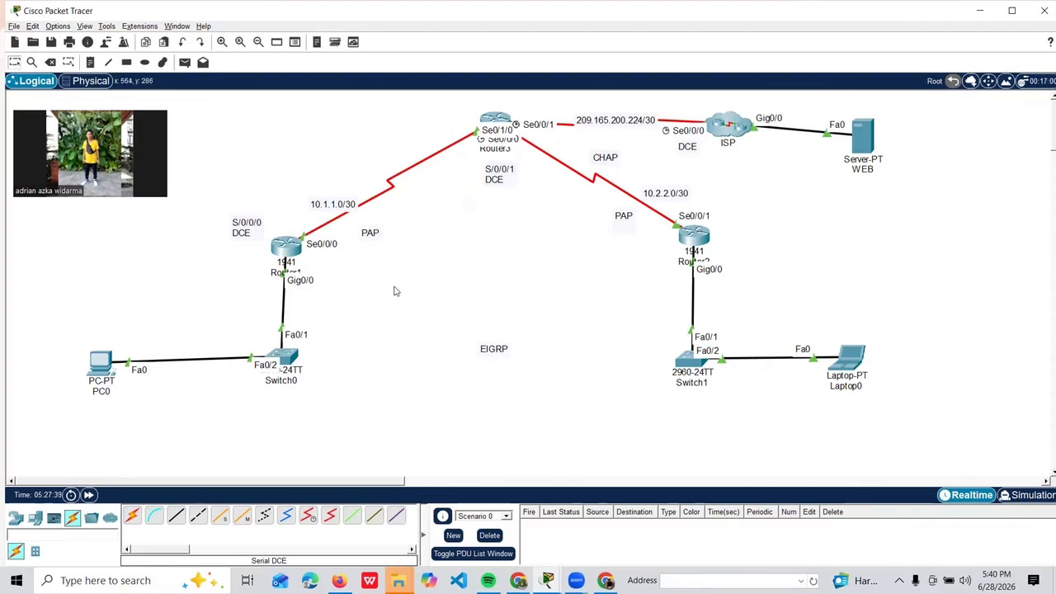
# - Examine Router1's "show interfaces serial 0/0/0" output, highlighting the open PPP protocols line and the full interface details
pyautogui.click(297, 253)
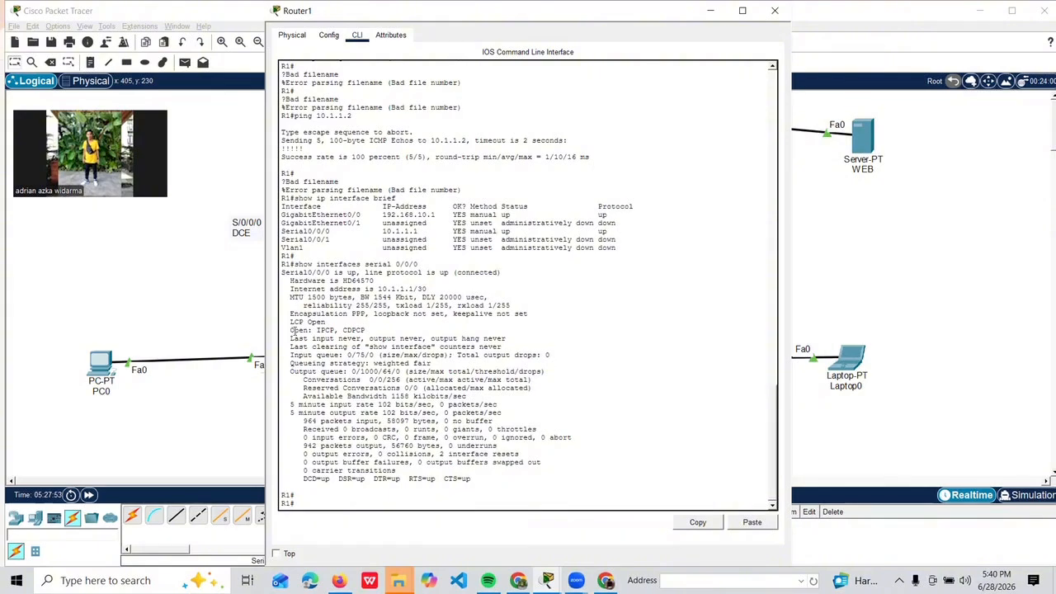
pyautogui.moveTo(287, 330); pyautogui.dragTo(368, 331)
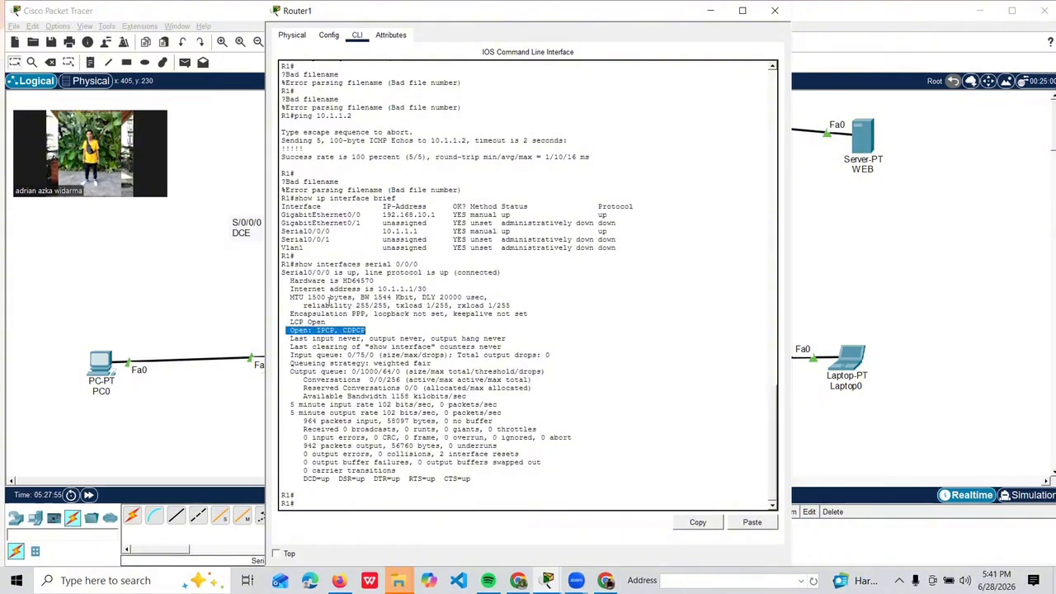
pyautogui.moveTo(282, 271); pyautogui.dragTo(522, 487)
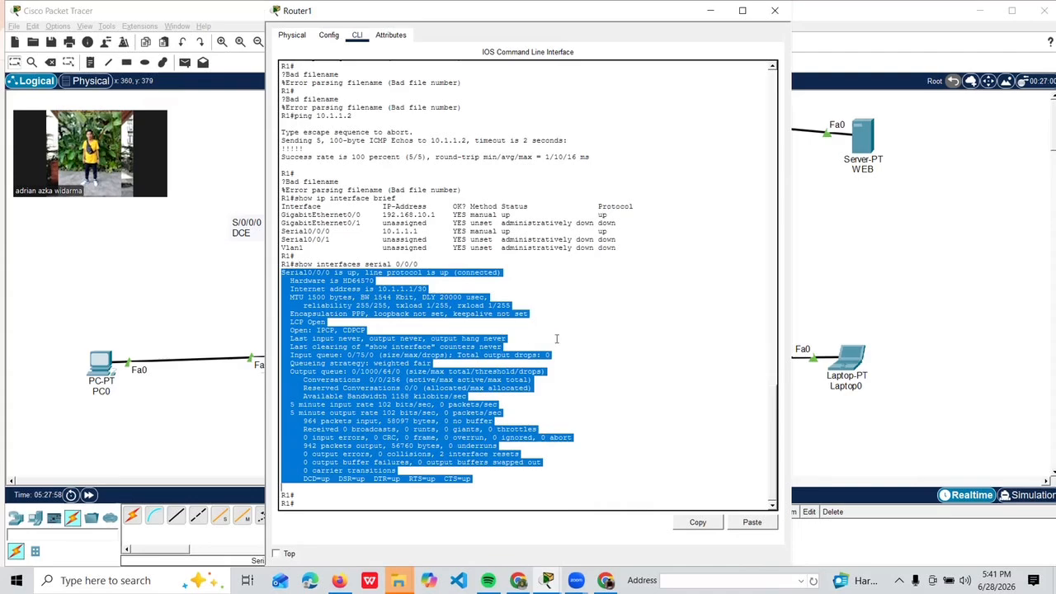
pyautogui.click(889, 237)
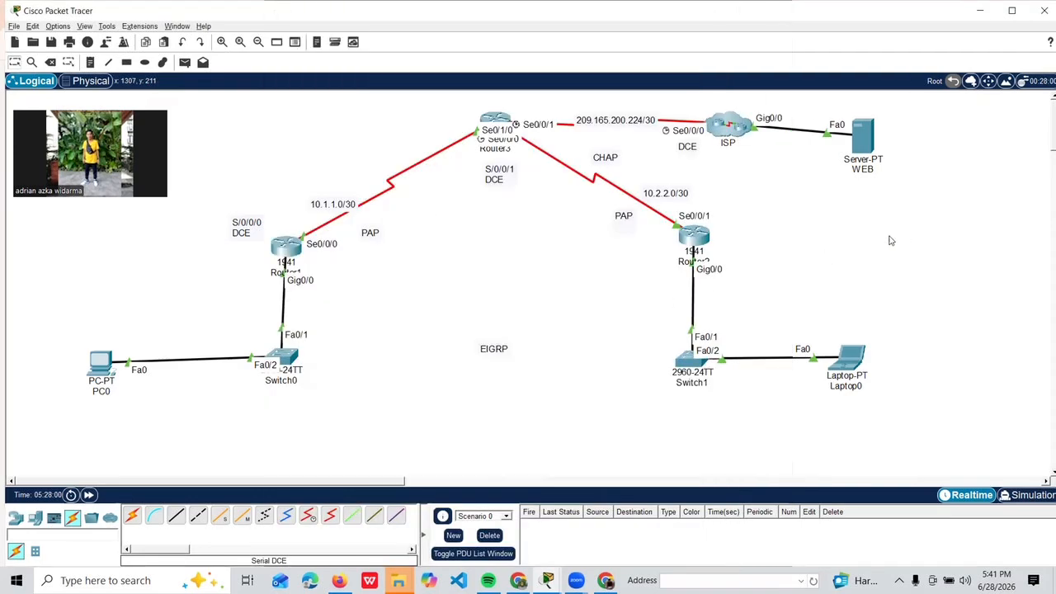
# - Examine Router2's "show interfaces serial 0/0/1" output, highlighting the open PPP protocols line and the full interface details
pyautogui.click(702, 235)
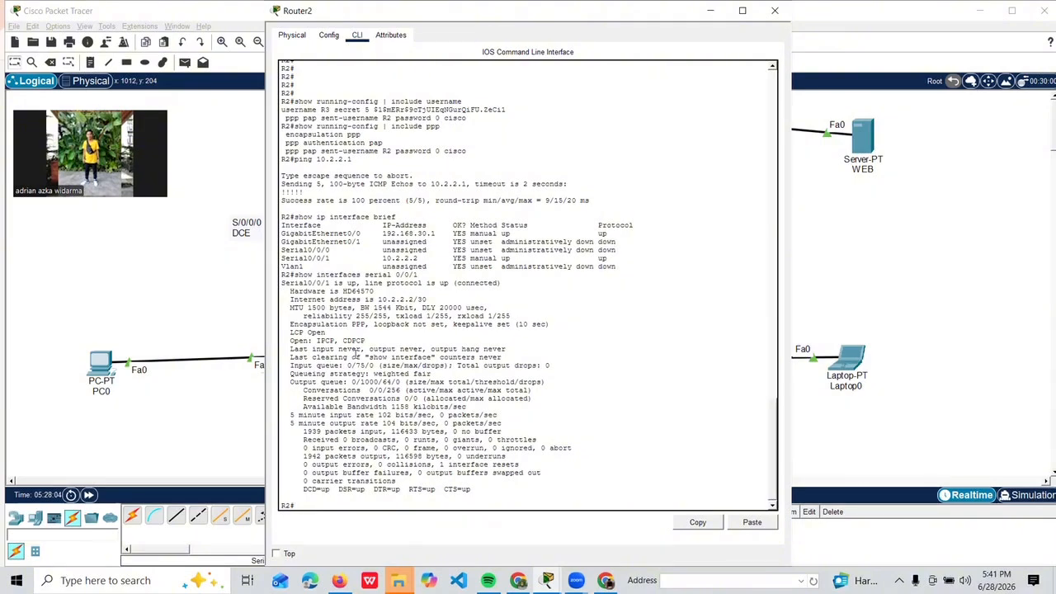
pyautogui.moveTo(327, 340); pyautogui.dragTo(364, 341)
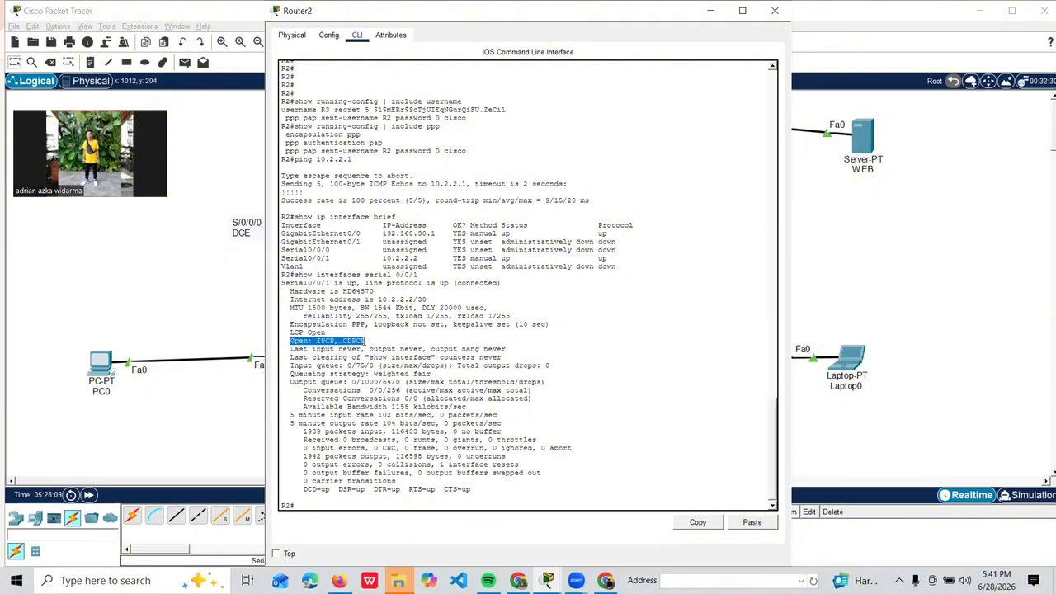
pyautogui.click(296, 273)
pyautogui.moveTo(296, 274); pyautogui.dragTo(506, 500)
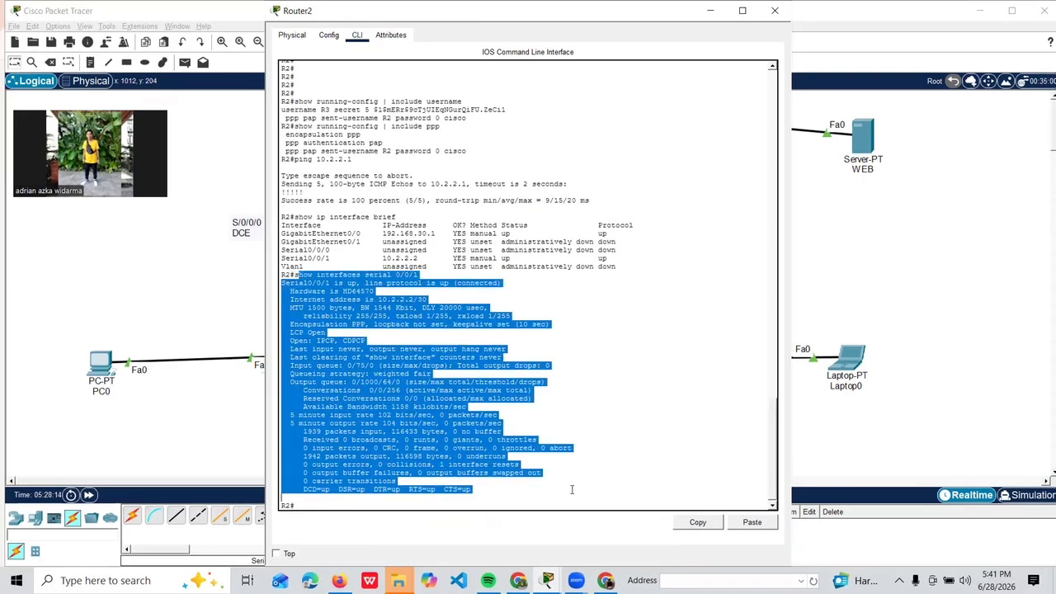
pyautogui.click(986, 199)
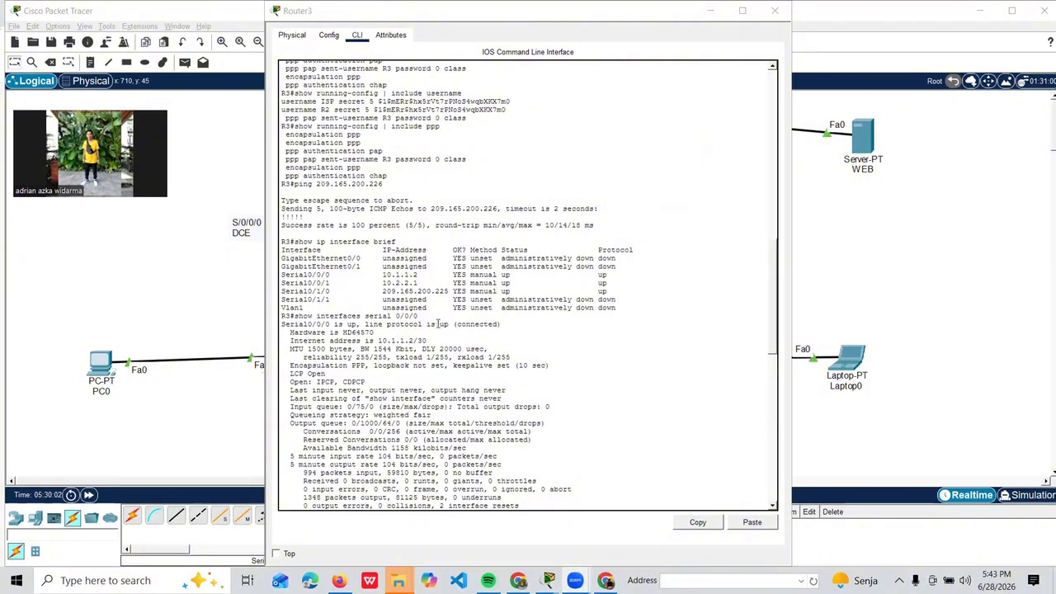
# - Examine the "show interfaces serial 0/0/0" output on Router3, highlighting the interface details and the open PPP protocols line
pyautogui.scroll(-2, 392, 347)
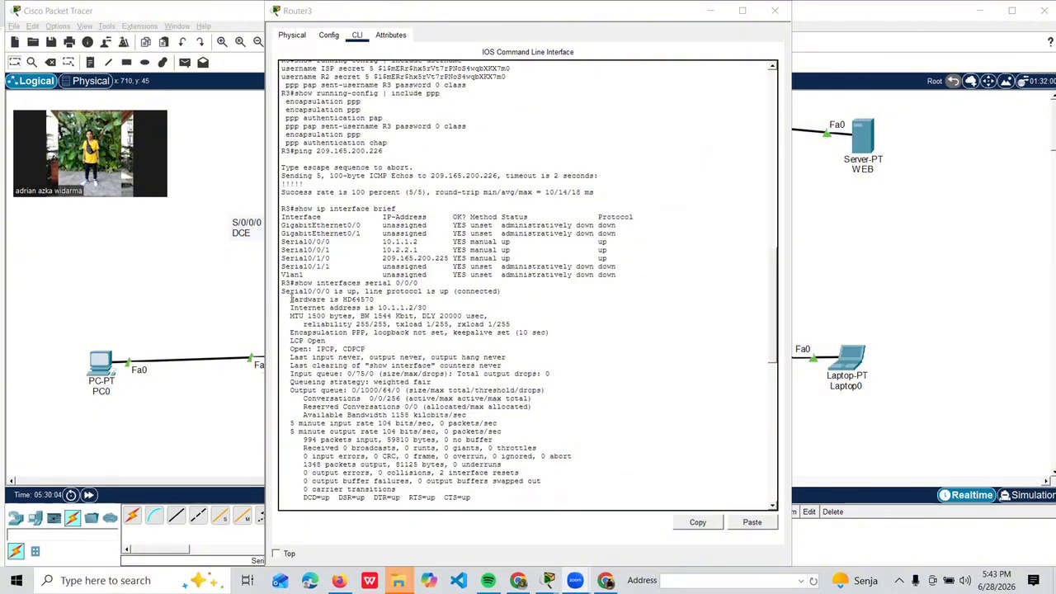
pyautogui.moveTo(289, 299); pyautogui.dragTo(488, 434)
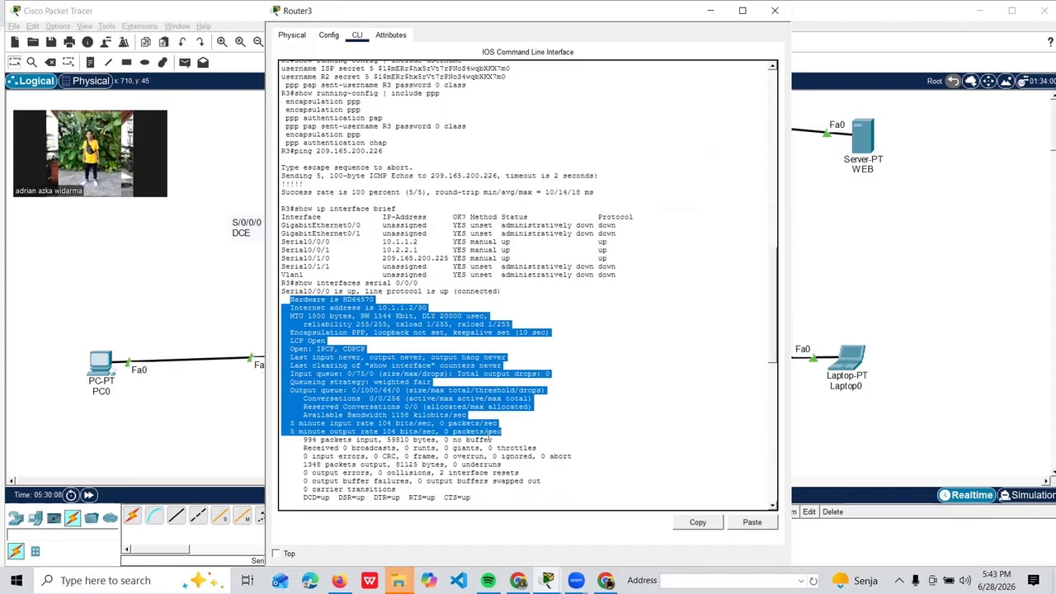
pyautogui.hotkey('ctrl', 'v')
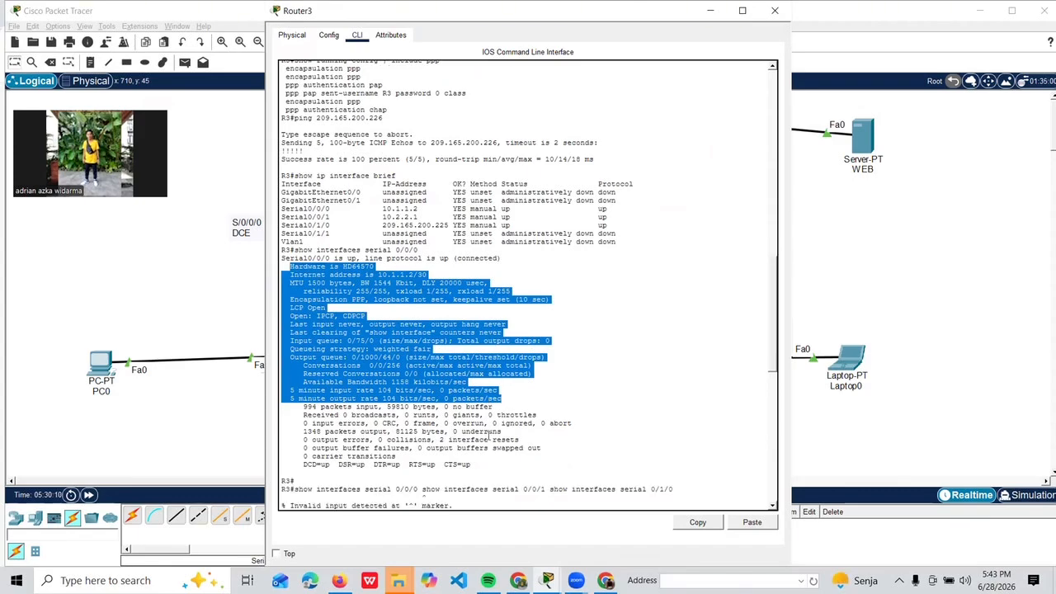
pyautogui.moveTo(492, 436); pyautogui.dragTo(467, 464)
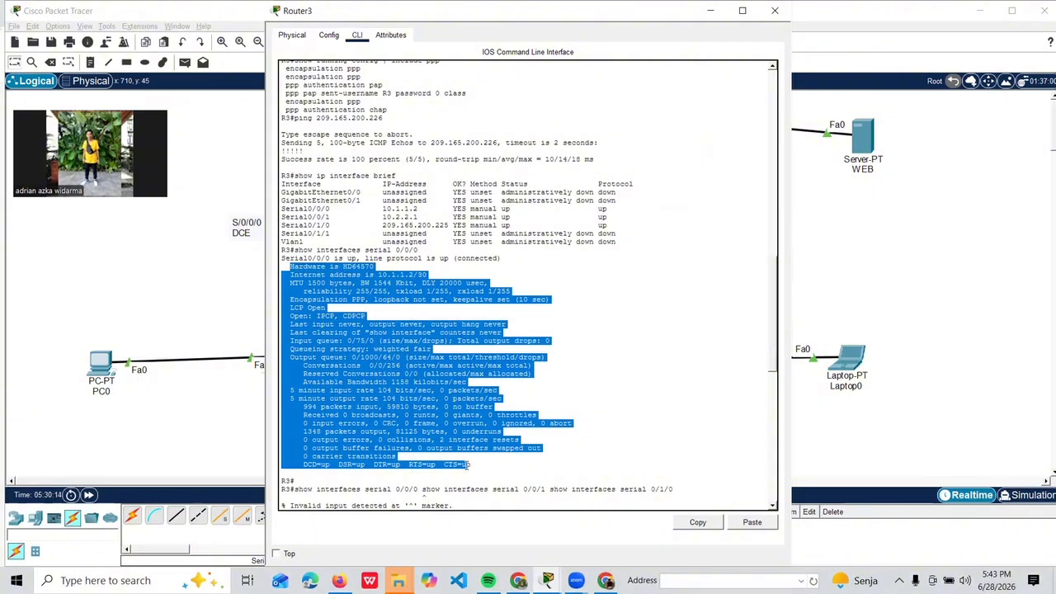
pyautogui.click(308, 307)
pyautogui.moveTo(293, 315); pyautogui.dragTo(366, 329)
pyautogui.click(366, 334)
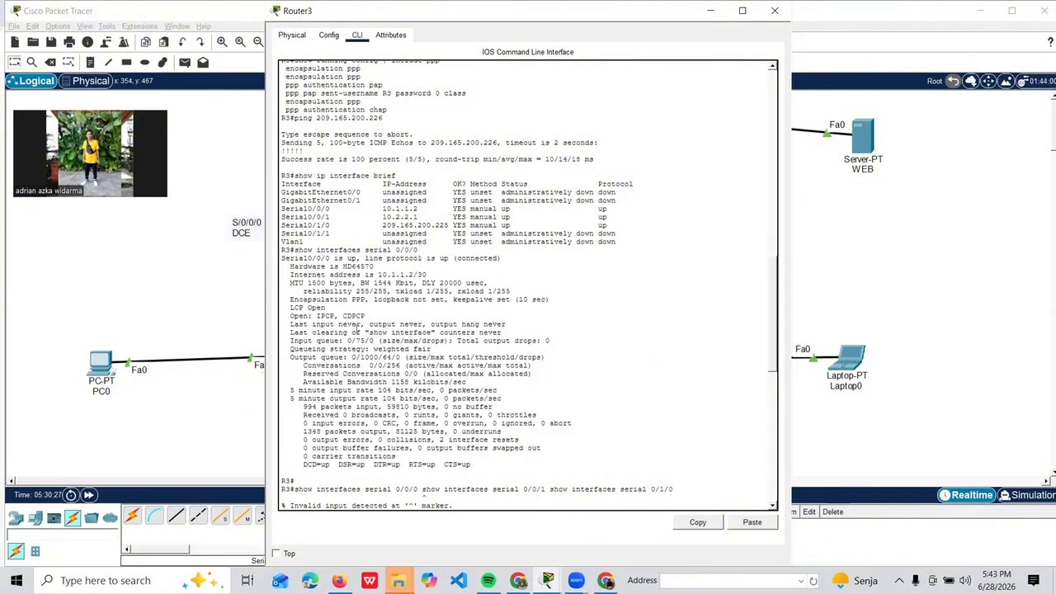
# - Examine the "show interfaces serial 0/0/1" output on Router3, highlighting the whole interface report
pyautogui.scroll(-5, 301, 353)
pyautogui.scroll(-2, 299, 352)
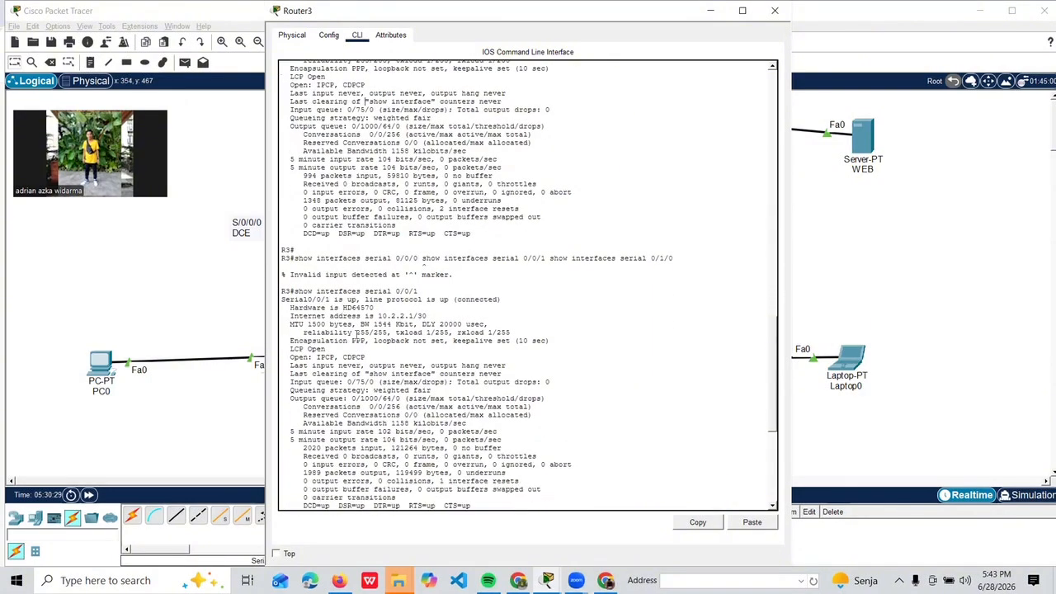
pyautogui.scroll(-1, 400, 301)
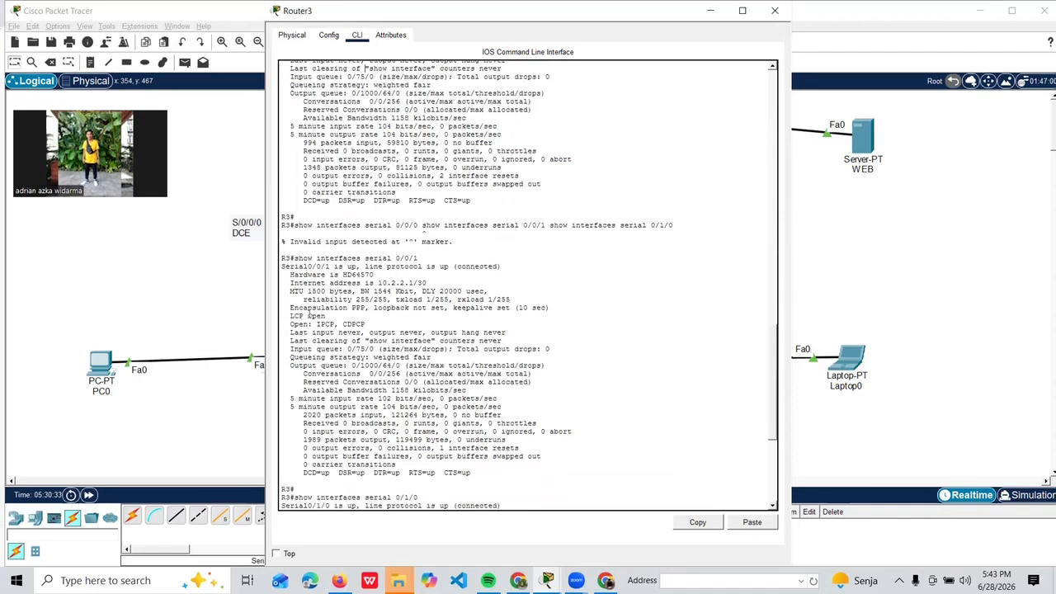
pyautogui.moveTo(285, 263); pyautogui.dragTo(506, 479)
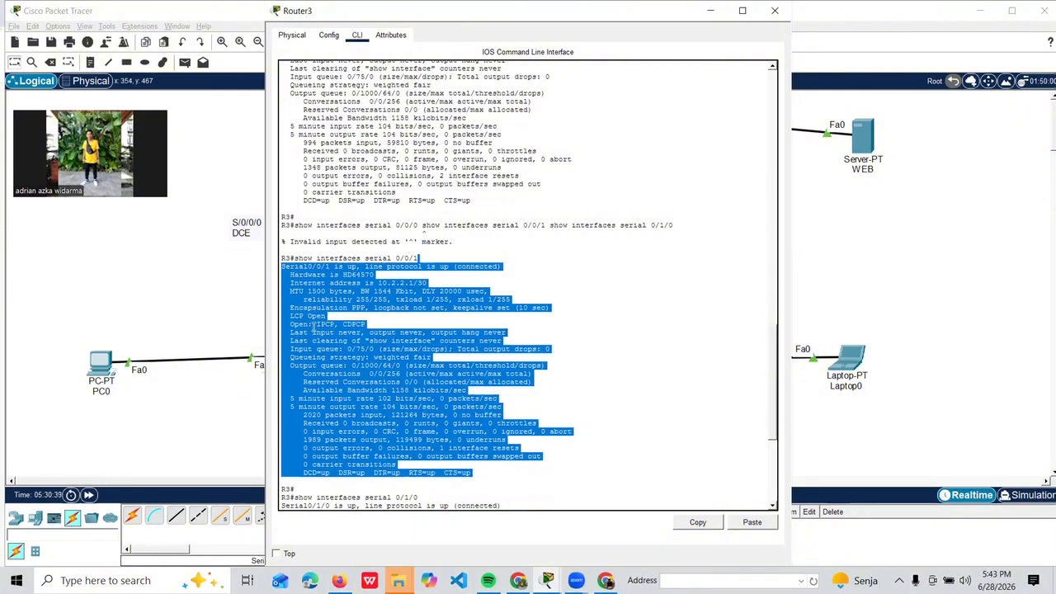
pyautogui.click(314, 327)
# - Examine the "show interfaces serial 0/1/0" output on Router3, highlighting the report for the ISP link
pyautogui.scroll(-10, 378, 289)
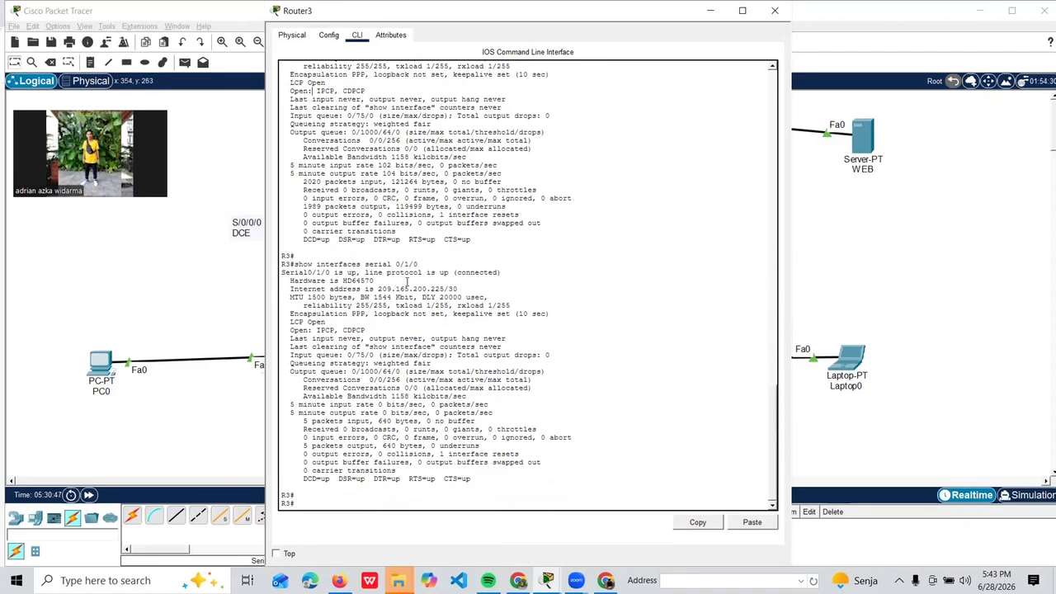
pyautogui.moveTo(280, 265); pyautogui.dragTo(498, 486)
pyautogui.click(302, 478)
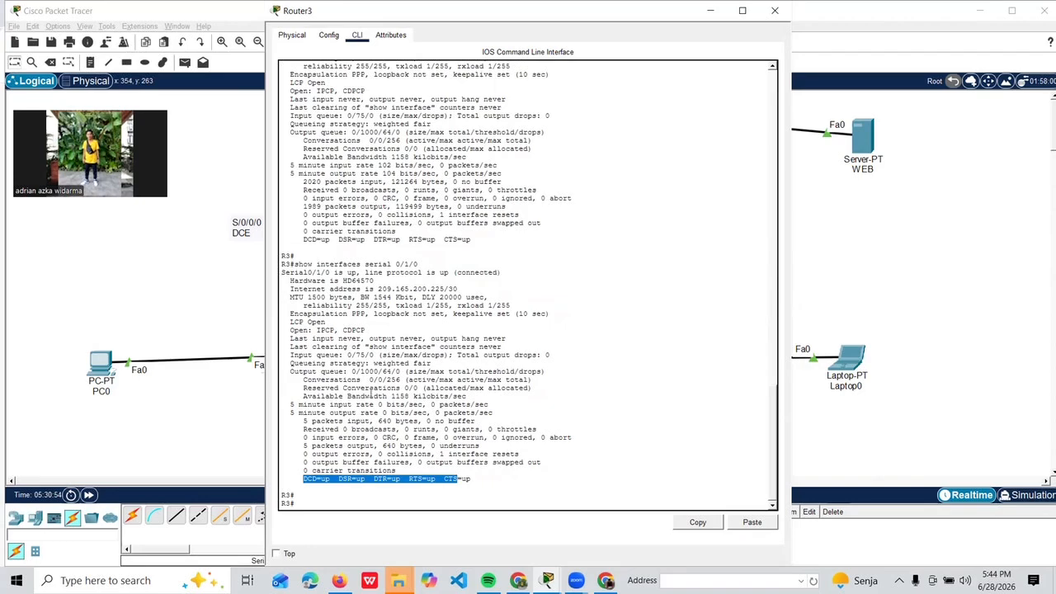
pyautogui.click(371, 336)
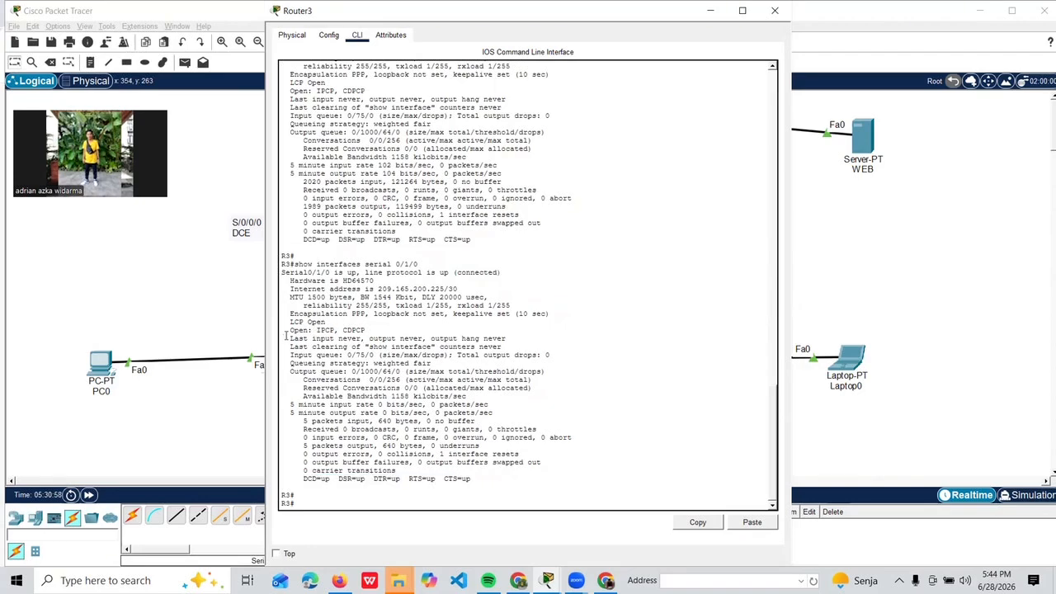
# - Highlight the open PPP protocols and last-activity lines in Router3's serial 0/1/0 report
pyautogui.moveTo(291, 330); pyautogui.dragTo(508, 351)
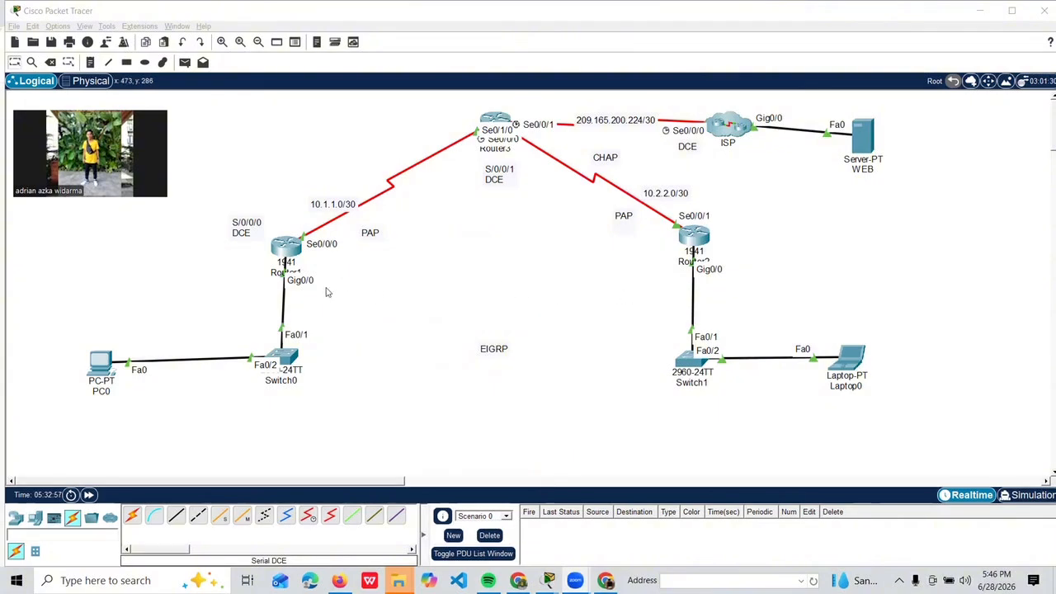
# - On Router1's command line, run "show running-config | include username" to inspect the configured PPP user entries
pyautogui.click(289, 244)
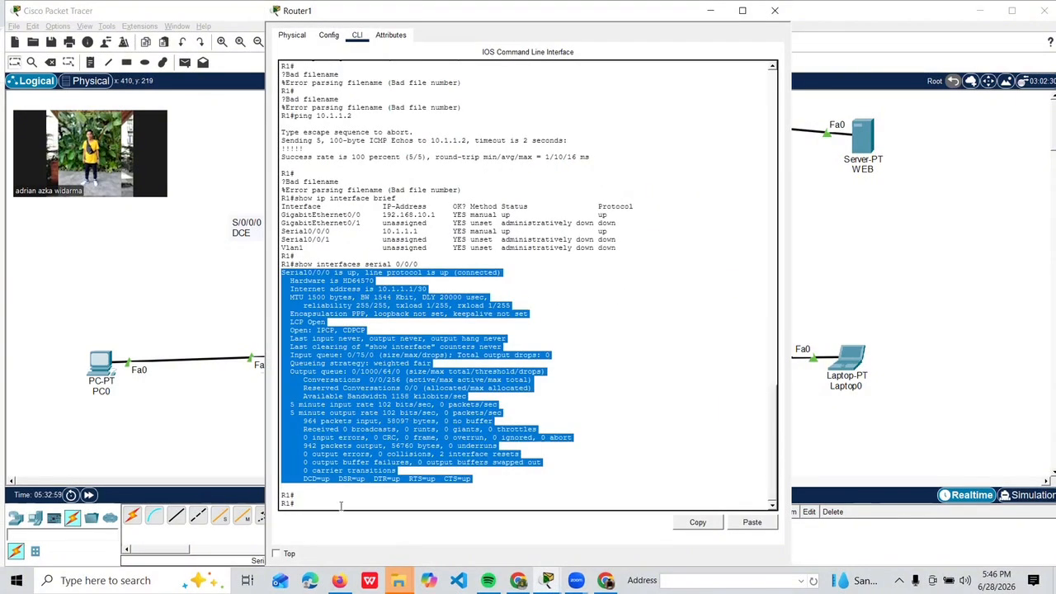
pyautogui.click(298, 502)
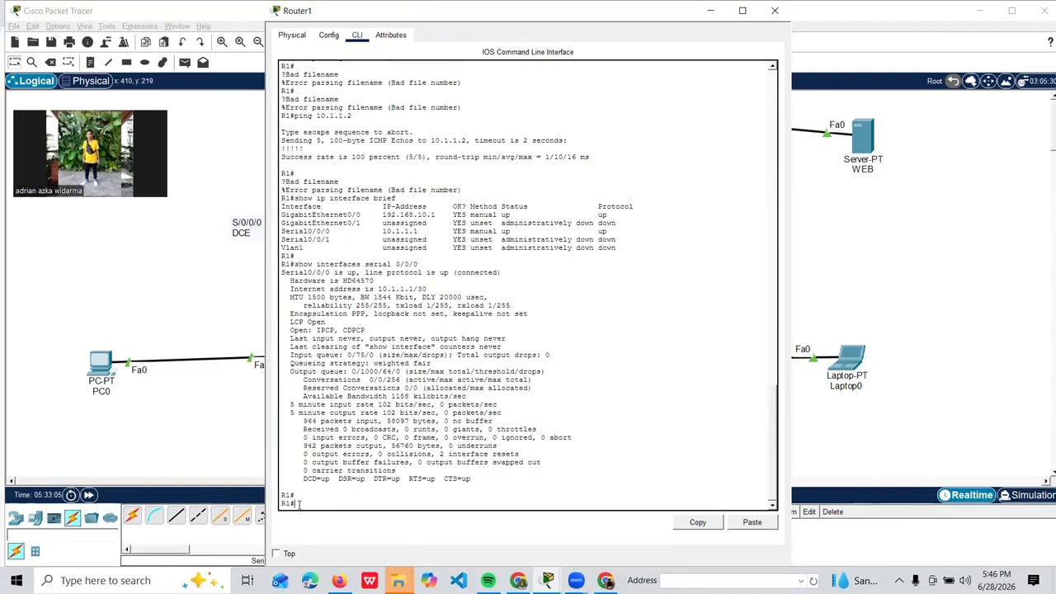
pyautogui.write('show running-config')
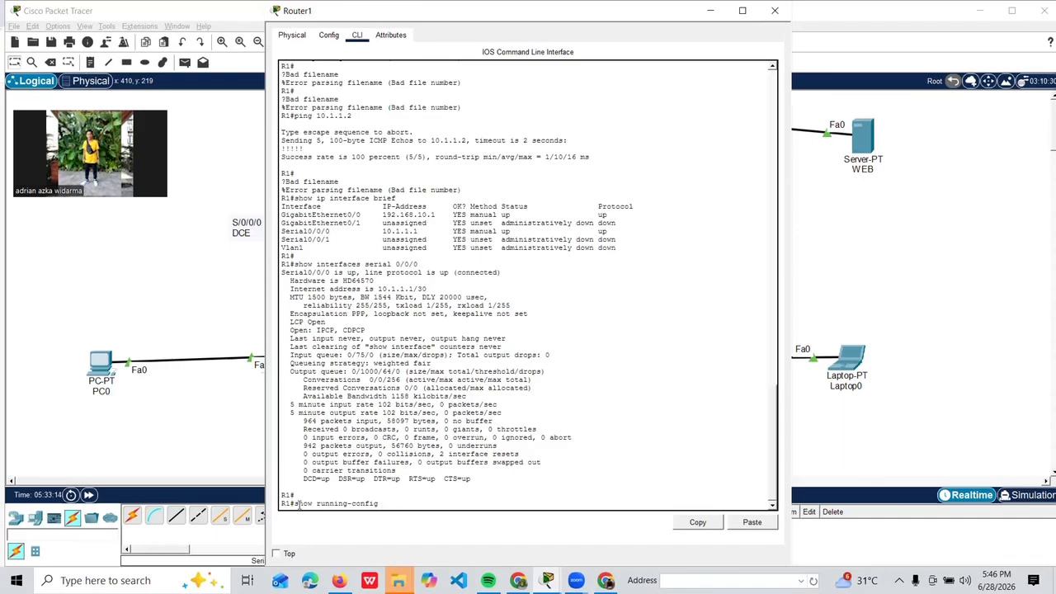
pyautogui.write(' |')
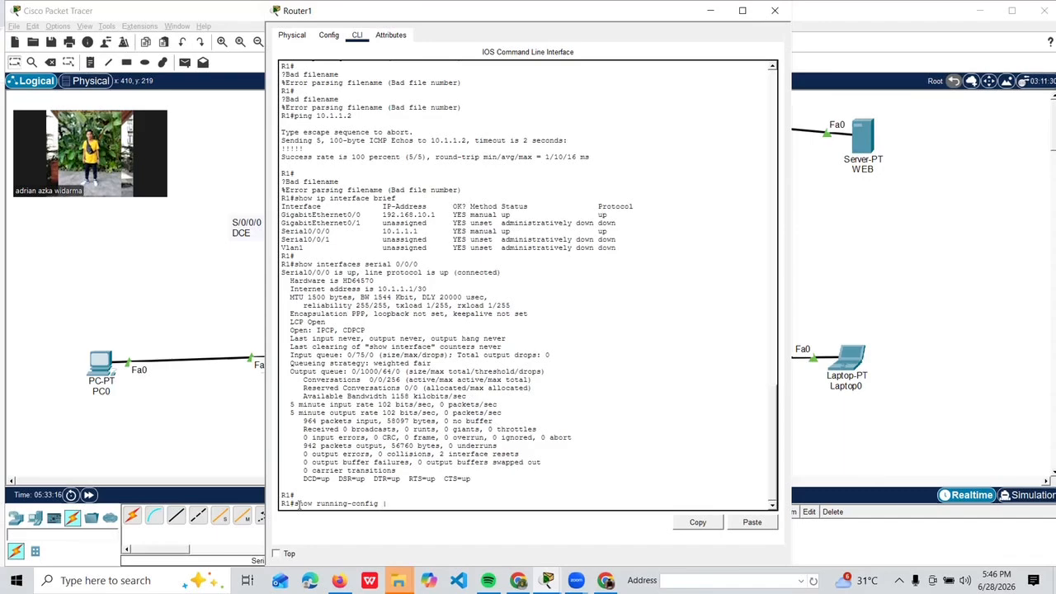
pyautogui.write(' include')
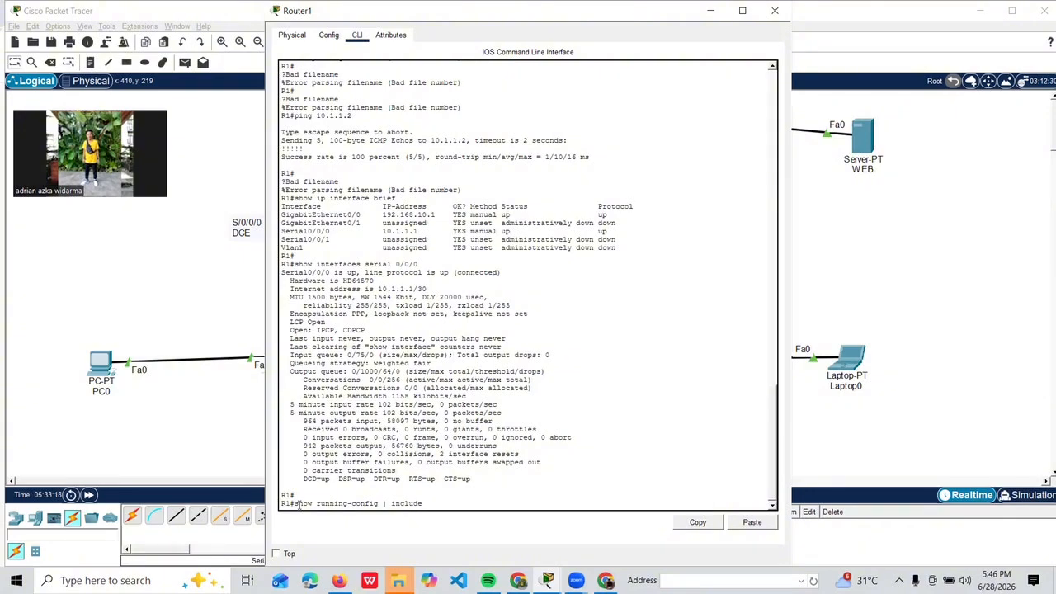
pyautogui.write(' username')
pyautogui.press('Return')
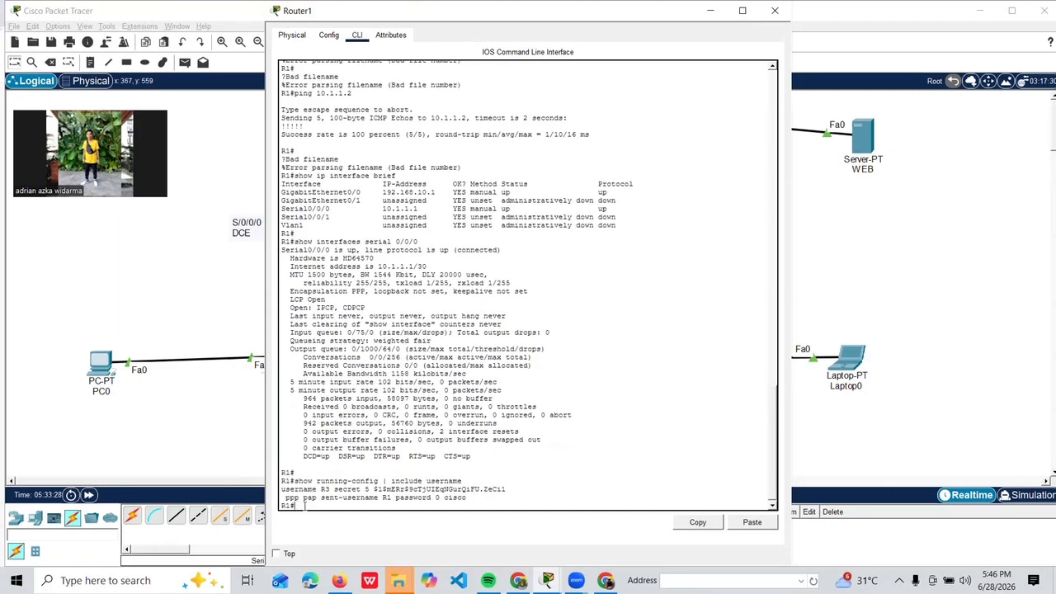
# - List the options of "show running-config" on Router1, and filter the running configuration with "include ppp"
pyautogui.write('show runn')
pyautogui.write('ing')
pyautogui.write('-')
pyautogui.write('confi')
pyautogui.write('g')
pyautogui.write(' ?')
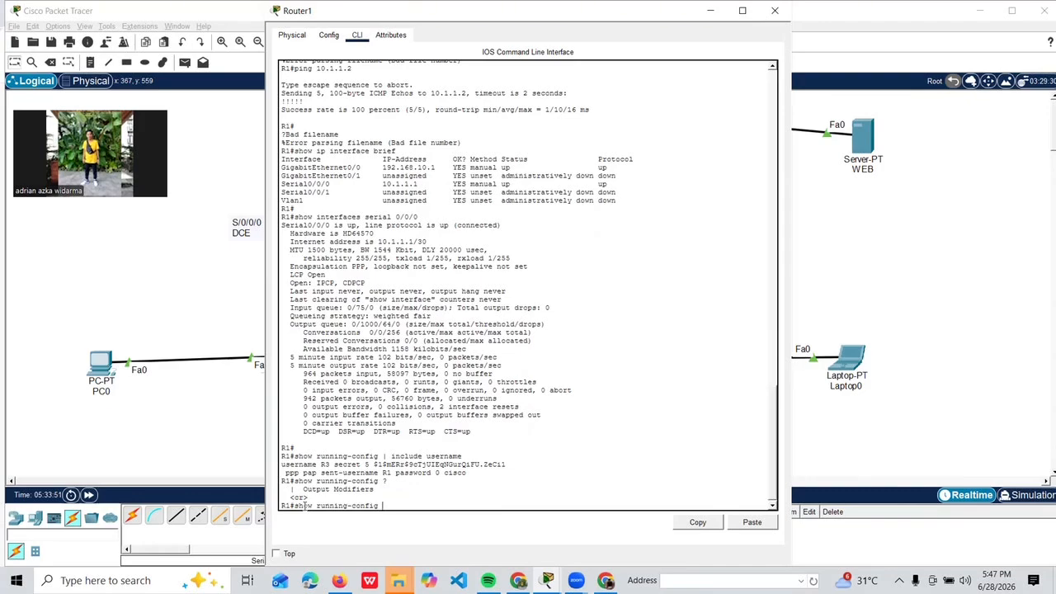
pyautogui.write('include ppp')
pyautogui.press('Return')
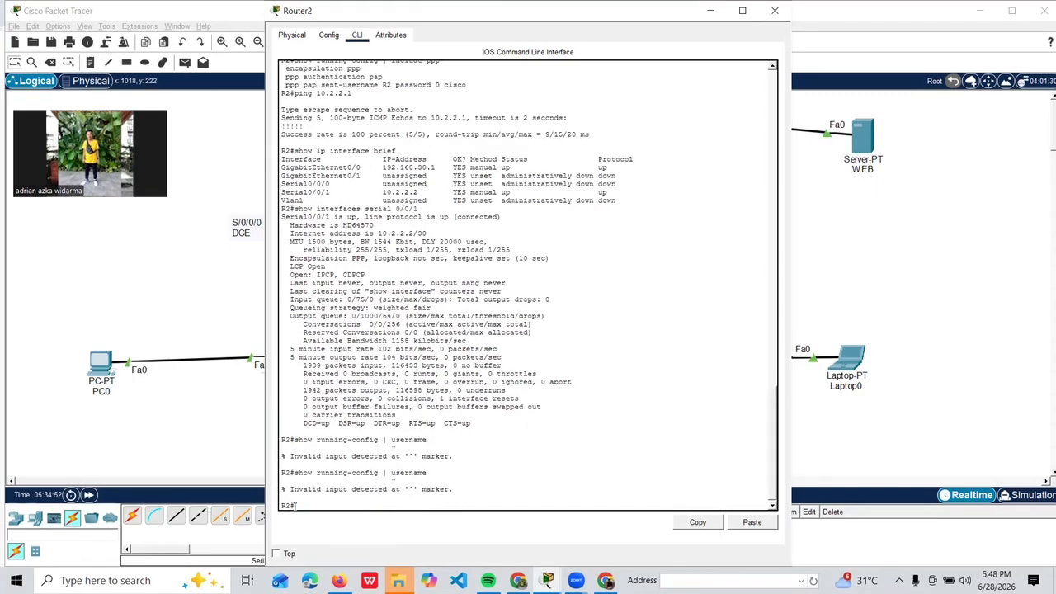
# - On Router2, run "show running-config | include username" and "show running-config | include ppp", highlighting the PPP encapsulation and authentication lines
pyautogui.write('show running-config | include username')
pyautogui.press('Return')
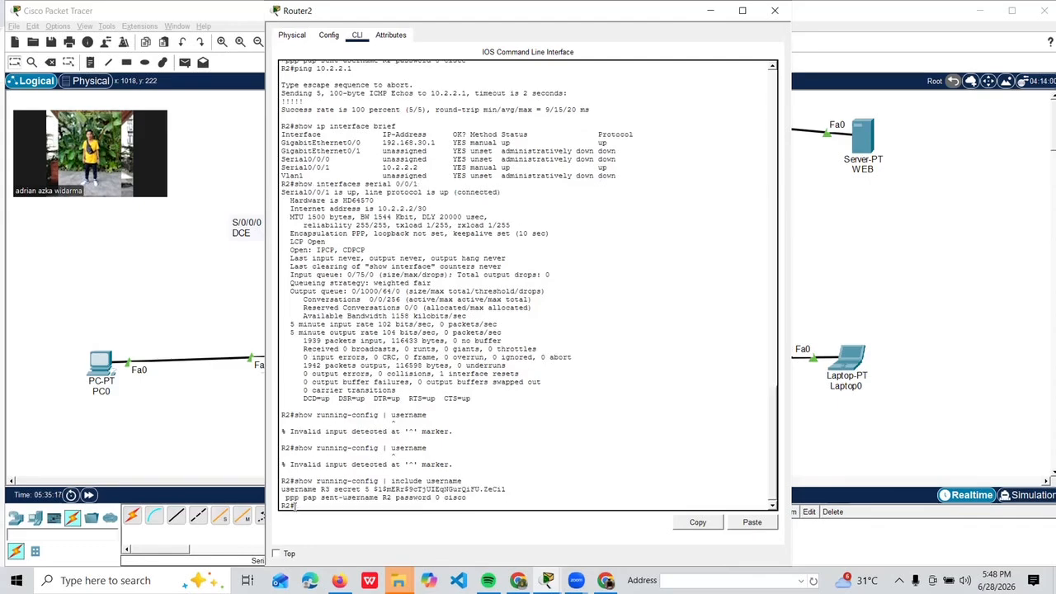
pyautogui.press('Up')
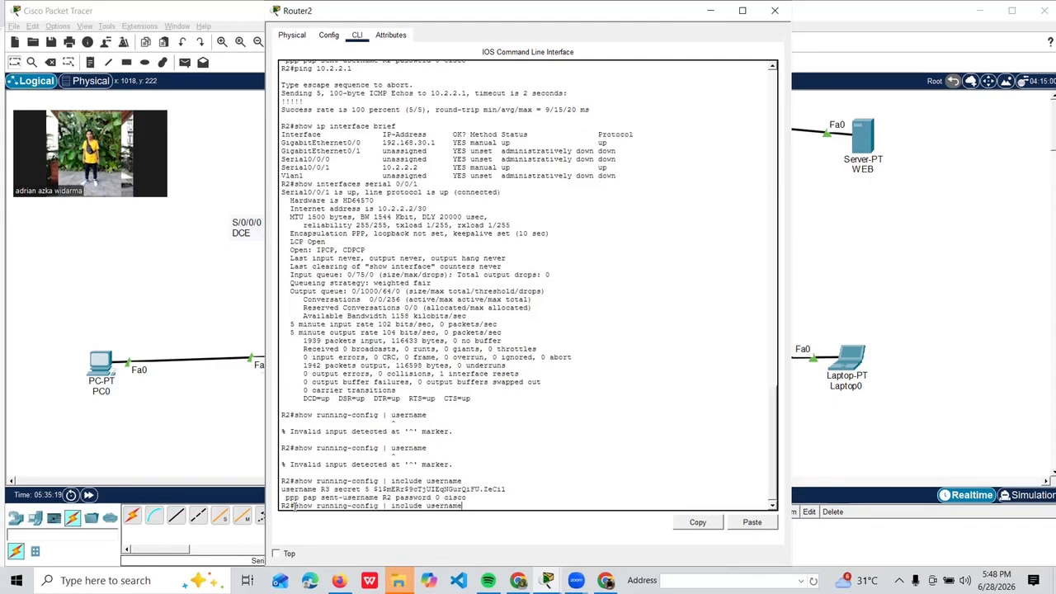
pyautogui.press('BackSpace')
pyautogui.press('BackSpace')
pyautogui.press('BackSpace')
pyautogui.press('BackSpace')
pyautogui.press('BackSpace')
pyautogui.write('p')
pyautogui.press('Return')
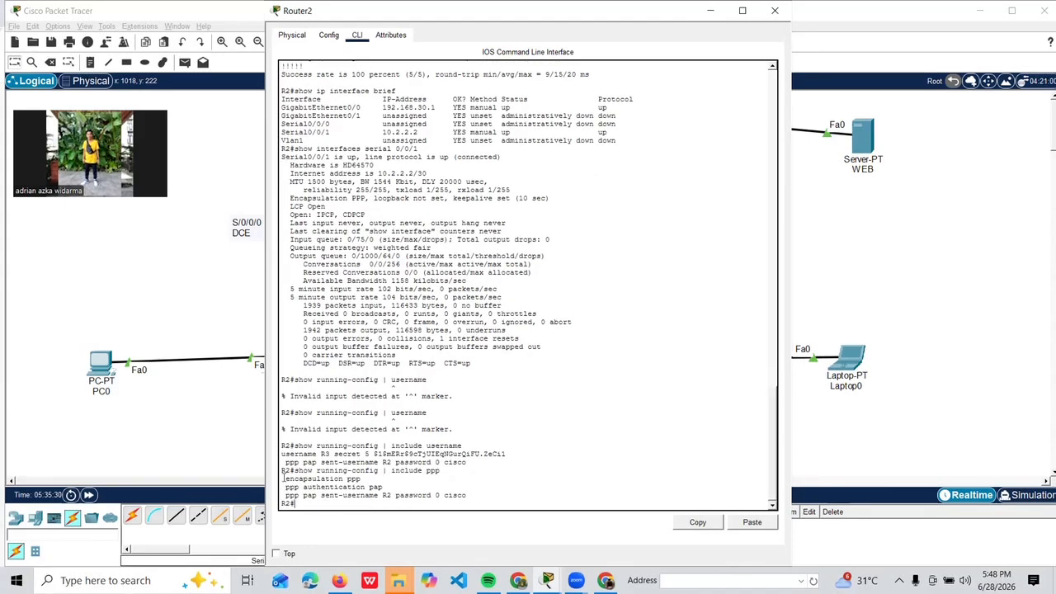
pyautogui.moveTo(285, 477); pyautogui.dragTo(467, 496)
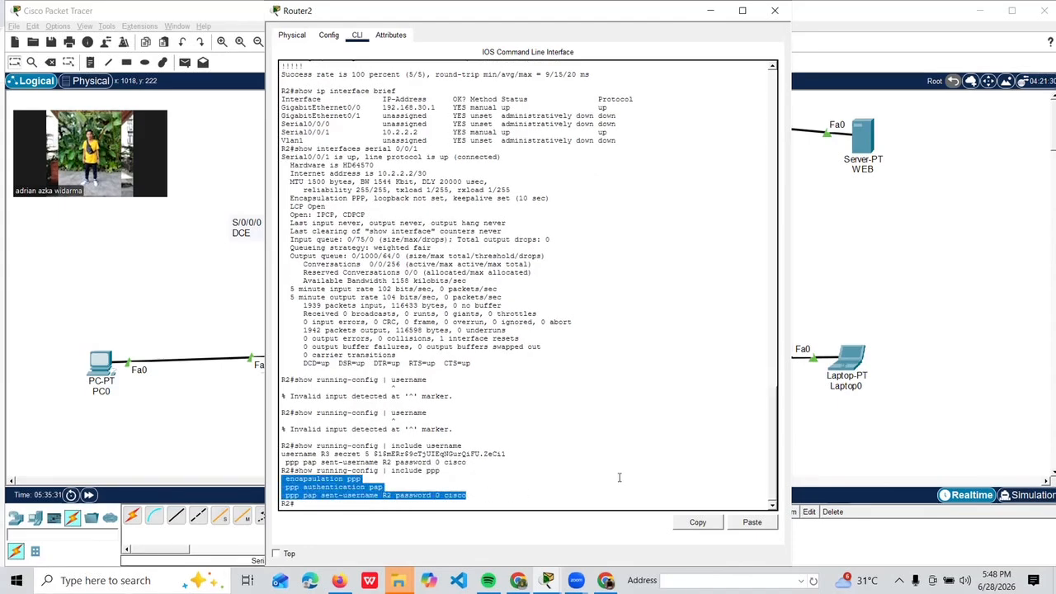
# - On Router3's command line, run "show running-config | include username" and highlight the R2 user and PAP sent-username lines
pyautogui.click(958, 263)
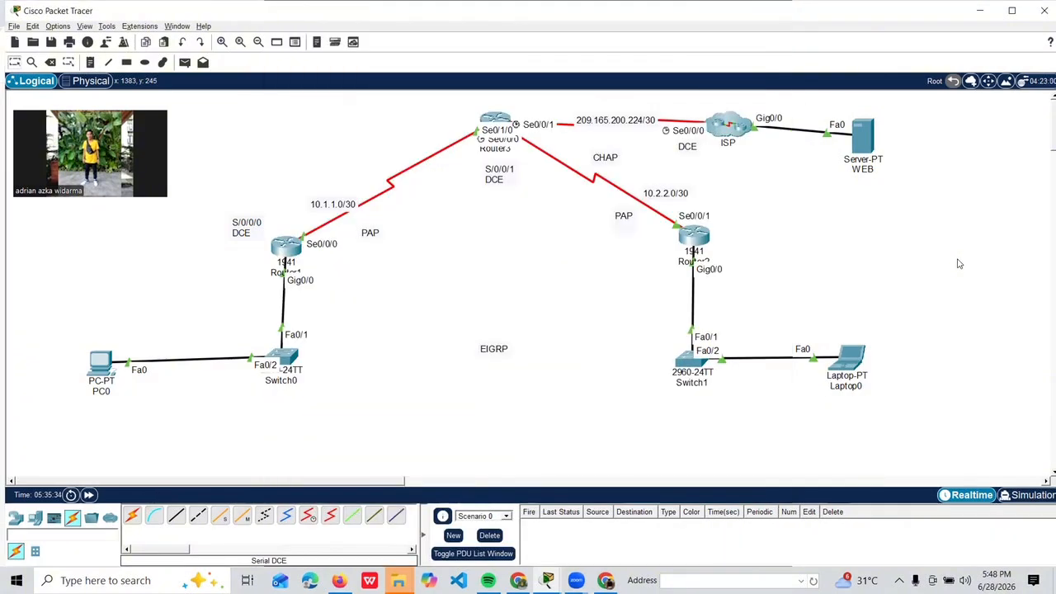
pyautogui.click(501, 120)
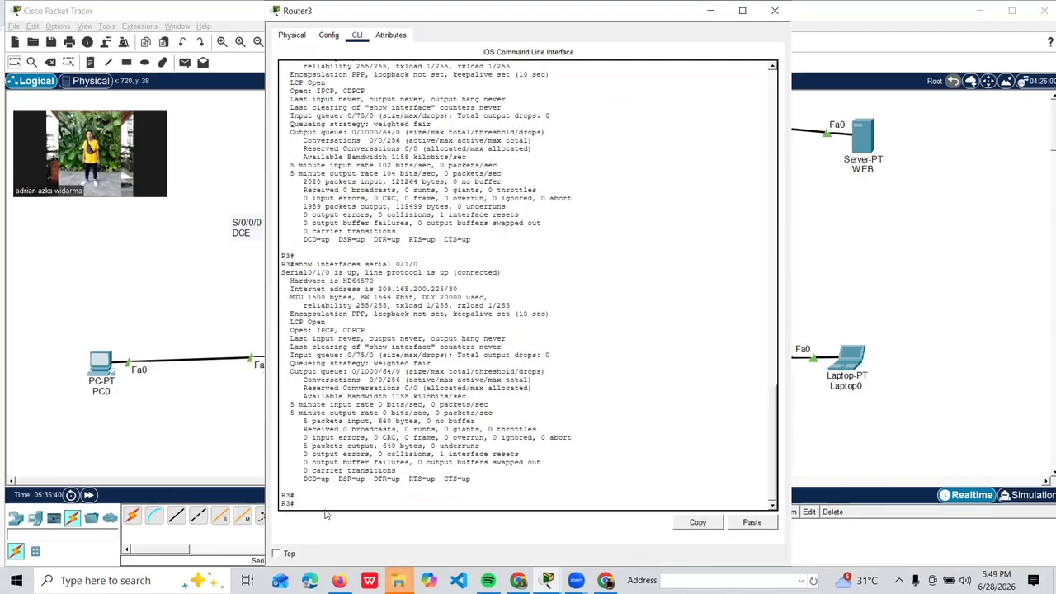
pyautogui.write('show running-config | include username')
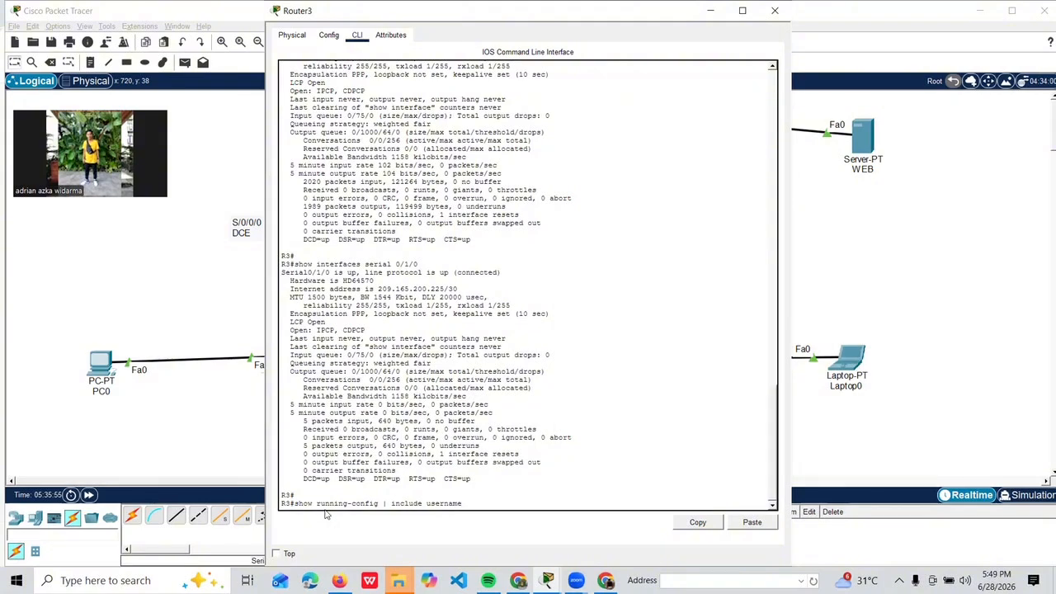
pyautogui.press('Return')
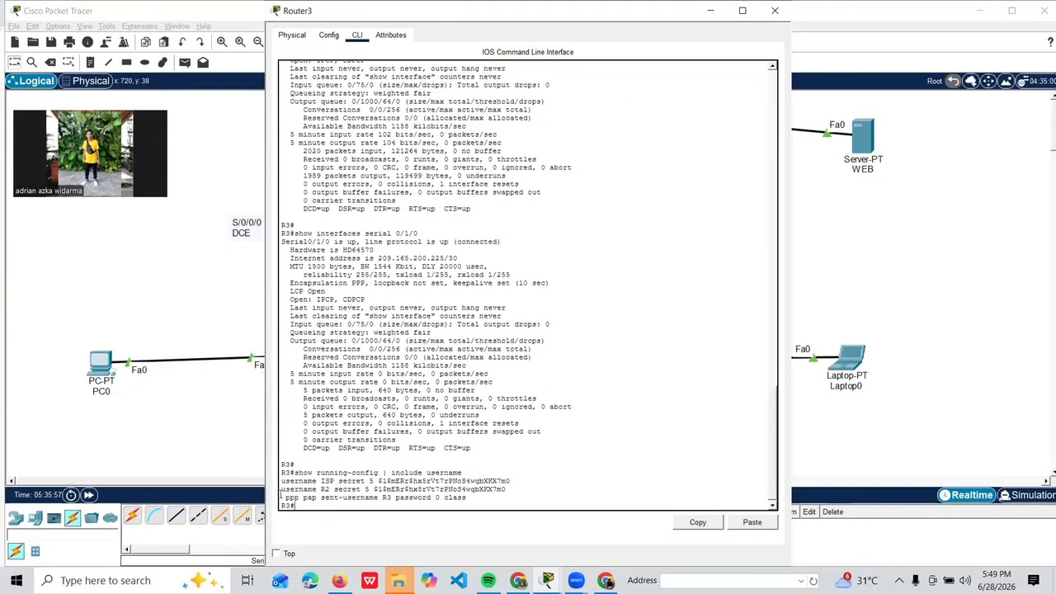
pyautogui.moveTo(281, 488); pyautogui.dragTo(459, 504)
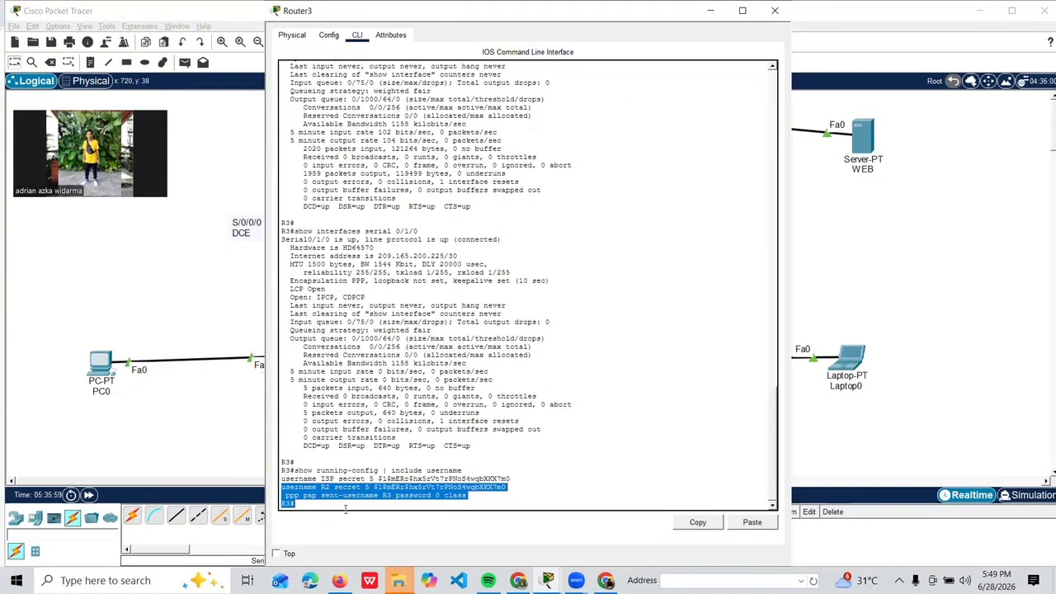
# - Run "show running-config | include ppp" on Router3, highlight the encapsulation and authentication lines, and close the router window
pyautogui.click(341, 509)
pyautogui.press('Up')
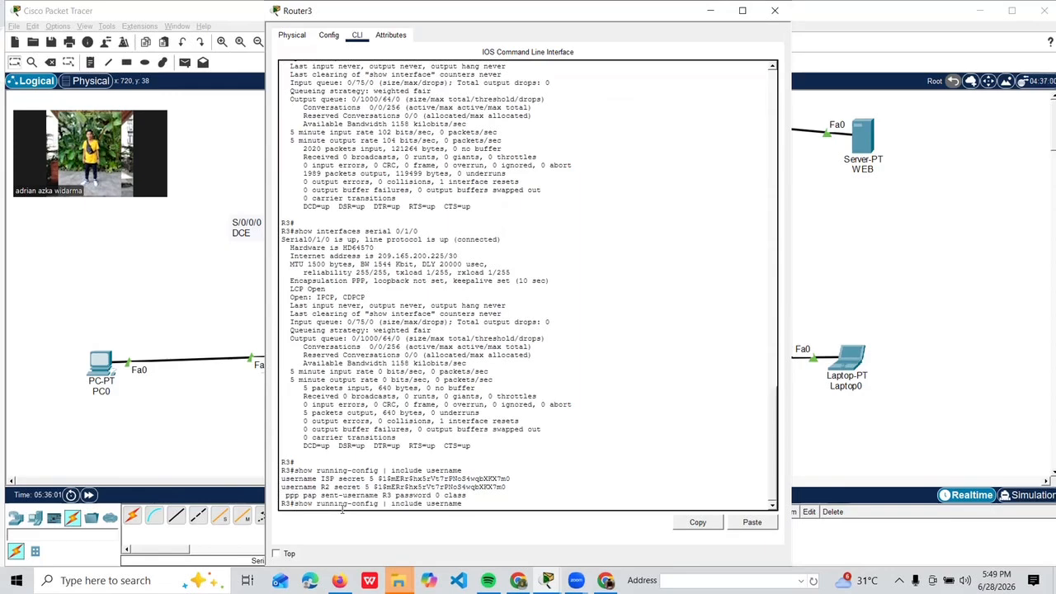
pyautogui.press('BackSpace')
pyautogui.press('BackSpace')
pyautogui.press('BackSpace')
pyautogui.press('BackSpace')
pyautogui.press('BackSpace')
pyautogui.press('BackSpace')
pyautogui.press('BackSpace')
pyautogui.press('BackSpace')
pyautogui.write('ppp')
pyautogui.press('Return')
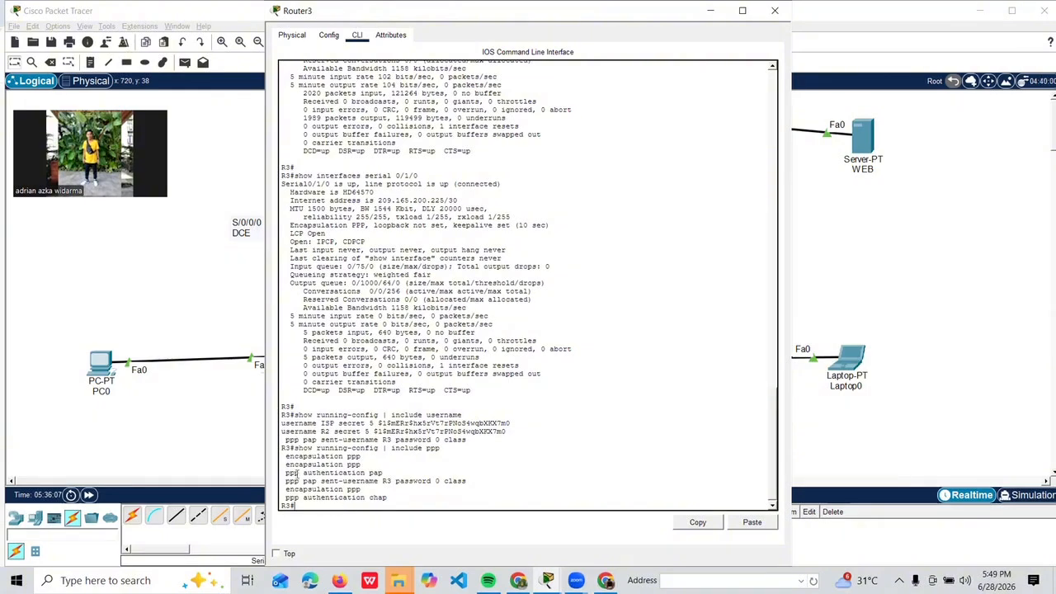
pyautogui.moveTo(284, 452); pyautogui.dragTo(400, 508)
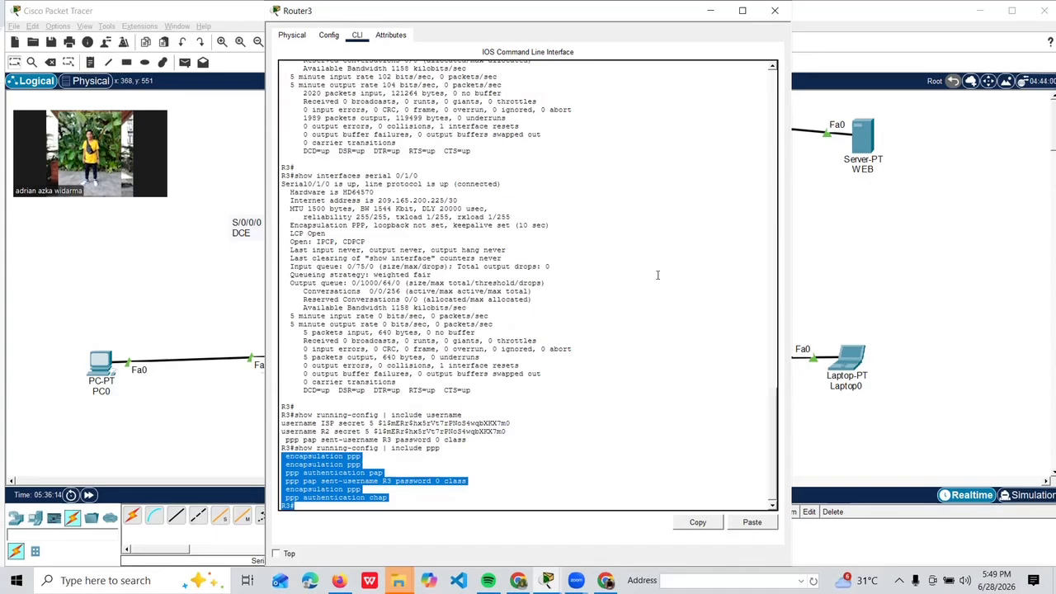
pyautogui.click(516, 484)
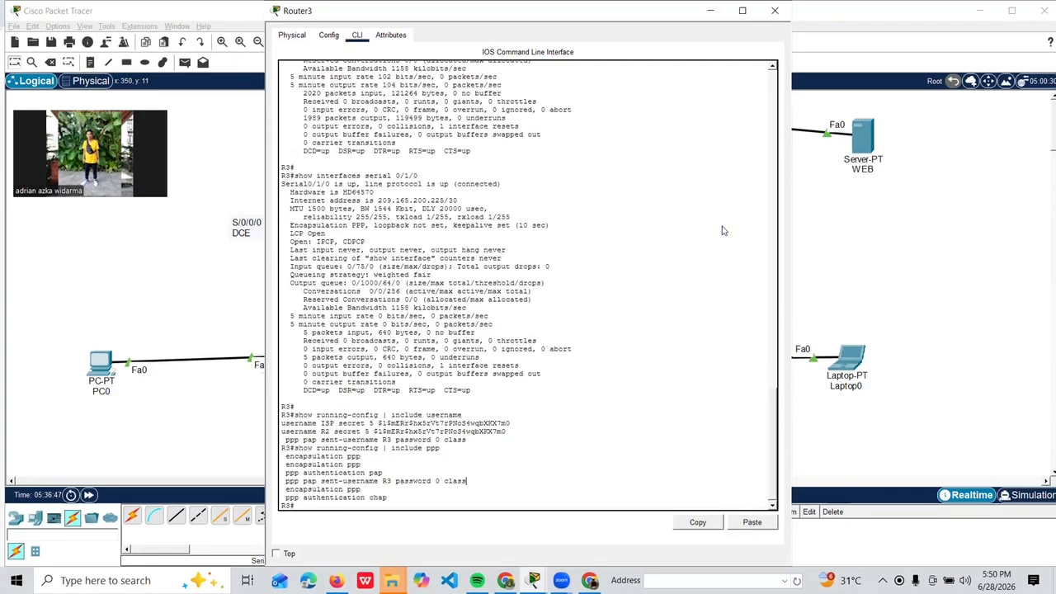
pyautogui.click(774, 11)
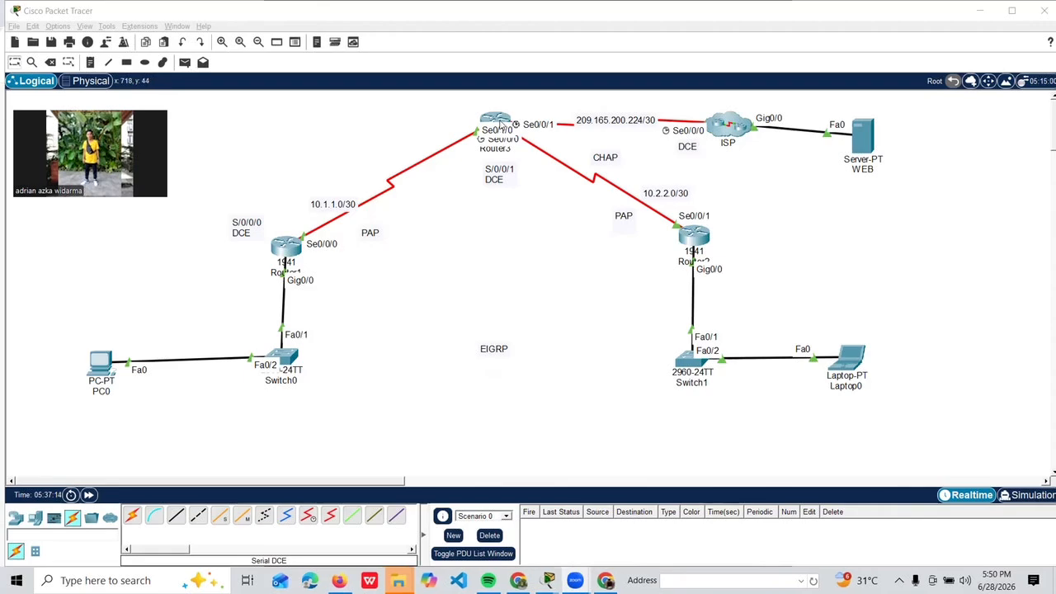
# - Reopen Router3's command line and rerun "show running-config | include username", correcting the first entry that lacks "include"
pyautogui.click(498, 124)
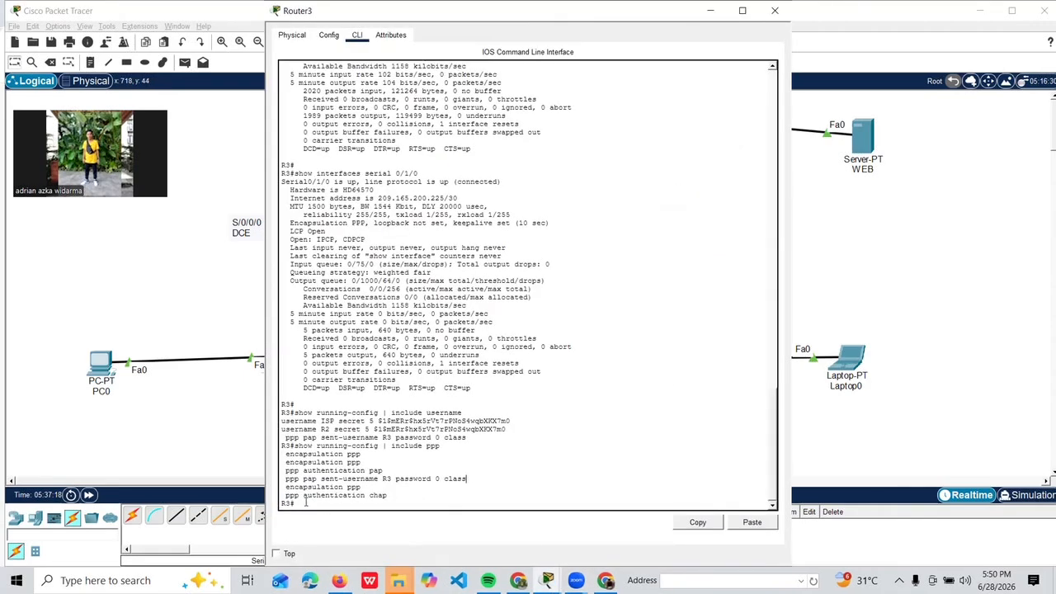
pyautogui.write('show running-config | username')
pyautogui.press('Return')
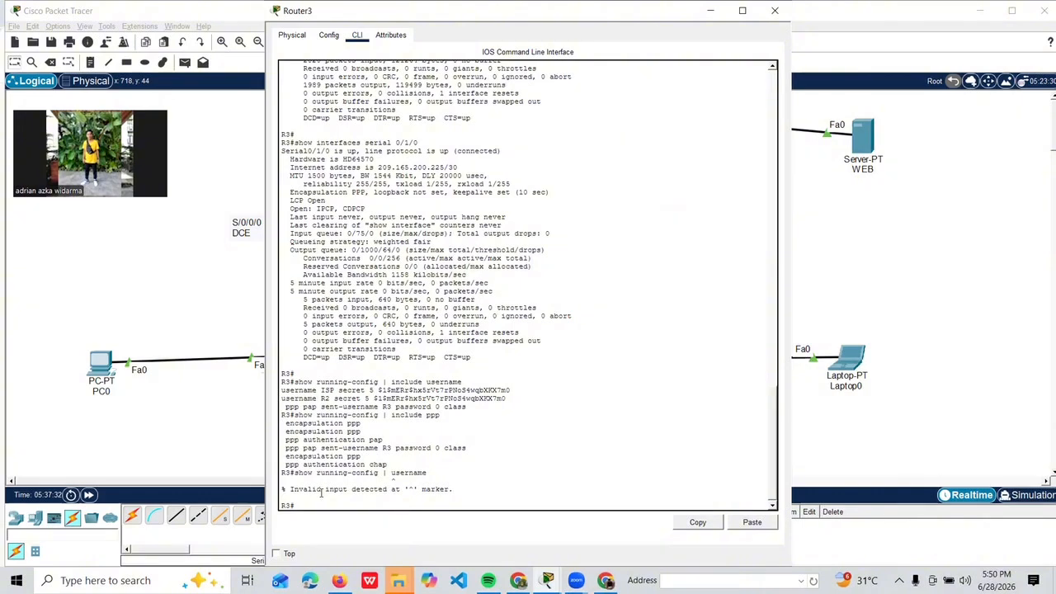
pyautogui.press('Up')
pyautogui.write('in')
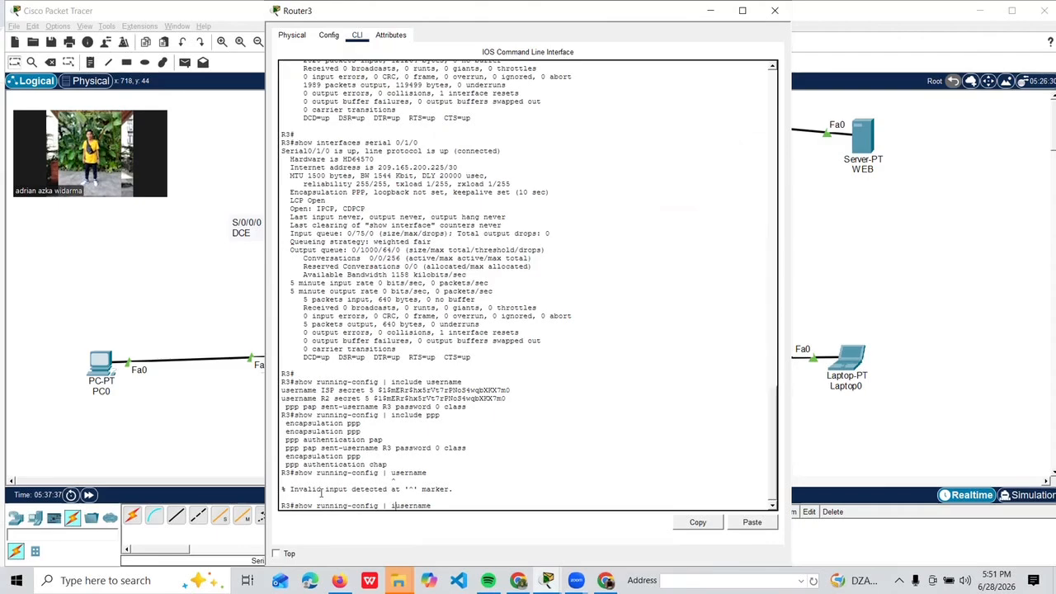
pyautogui.write('clude')
pyautogui.press('Return')
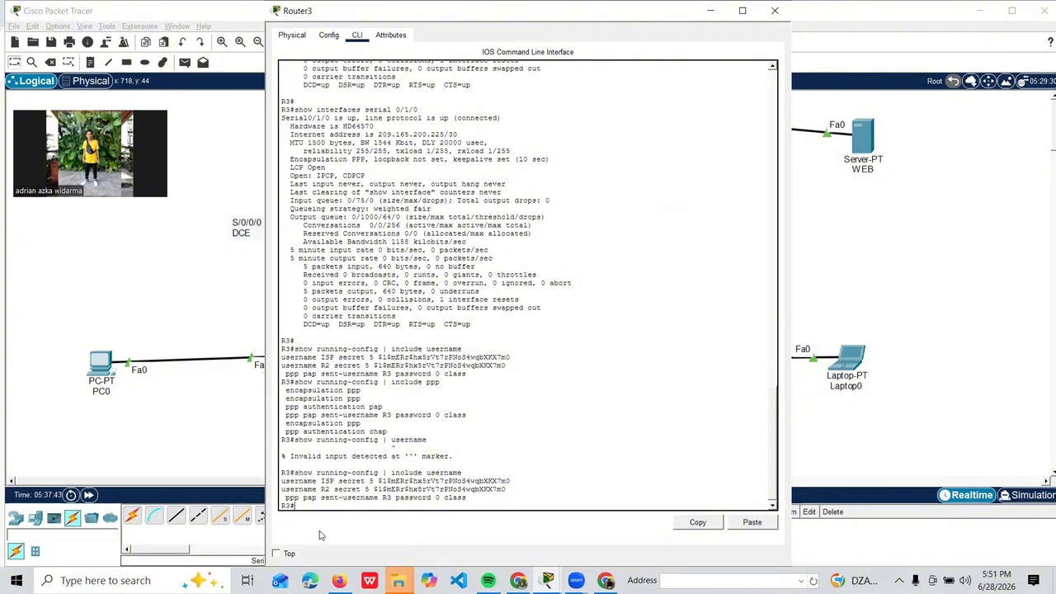
# - Rerun "show running-config | include ppp" on Router3, examine the highlighted PPP encapsulation, PAP and CHAP lines, and return to the topology
pyautogui.press('Up')
pyautogui.press('BackSpace')
pyautogui.press('BackSpace')
pyautogui.press('BackSpace')
pyautogui.press('BackSpace')
pyautogui.press('BackSpace')
pyautogui.press('BackSpace')
pyautogui.press('BackSpace')
pyautogui.press('BackSpace')
pyautogui.write('ppp')
pyautogui.press('Return')
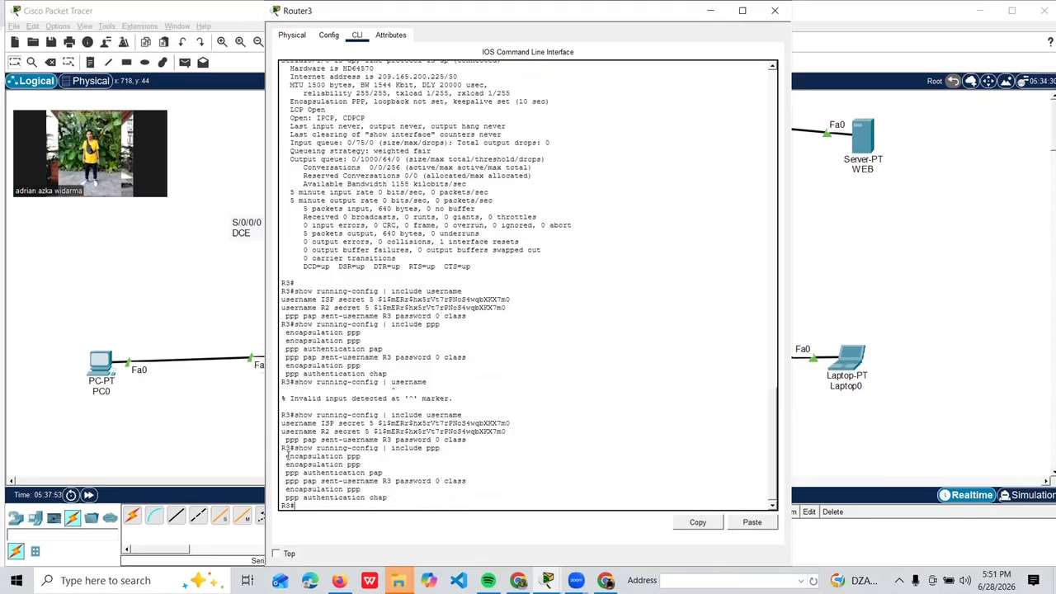
pyautogui.moveTo(284, 453); pyautogui.dragTo(373, 499)
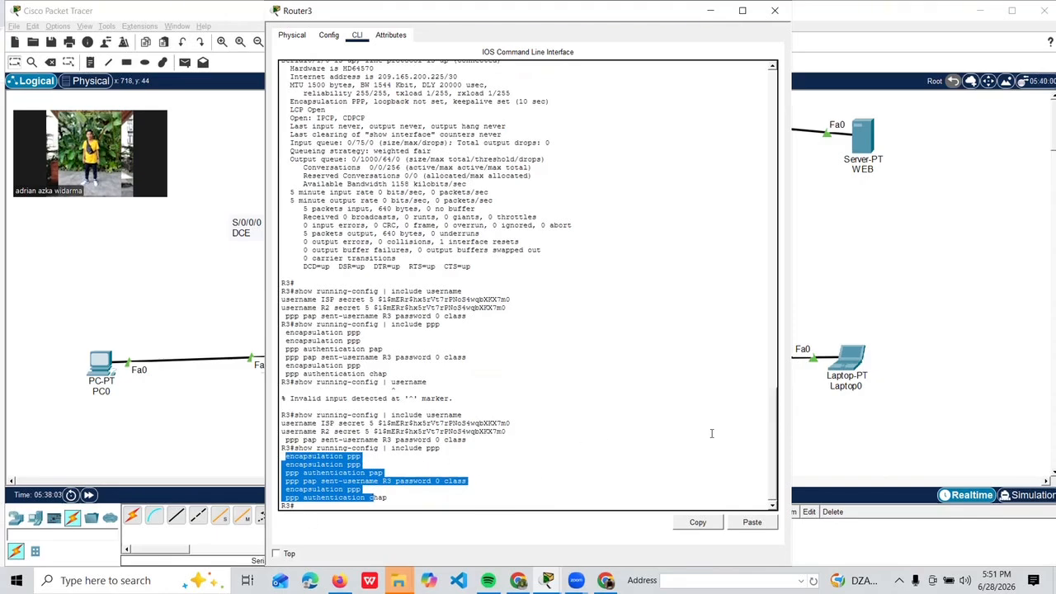
pyautogui.click(507, 470)
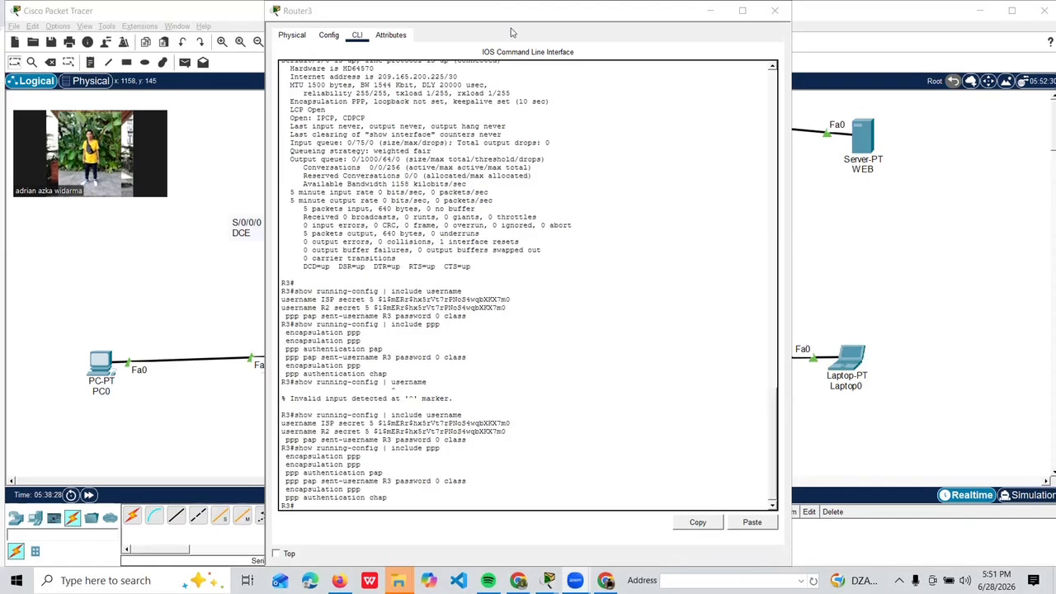
pyautogui.click(857, 231)
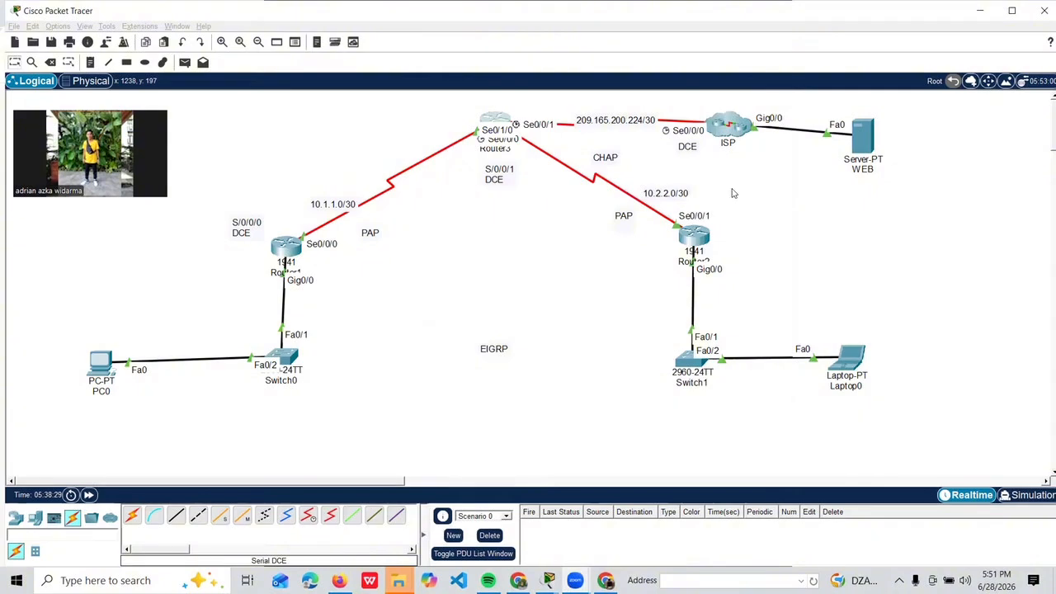
# - Open the ISP router's command line, enter privileged mode, run "show running-config | include hostname" and examine the hostname line
pyautogui.click(725, 125)
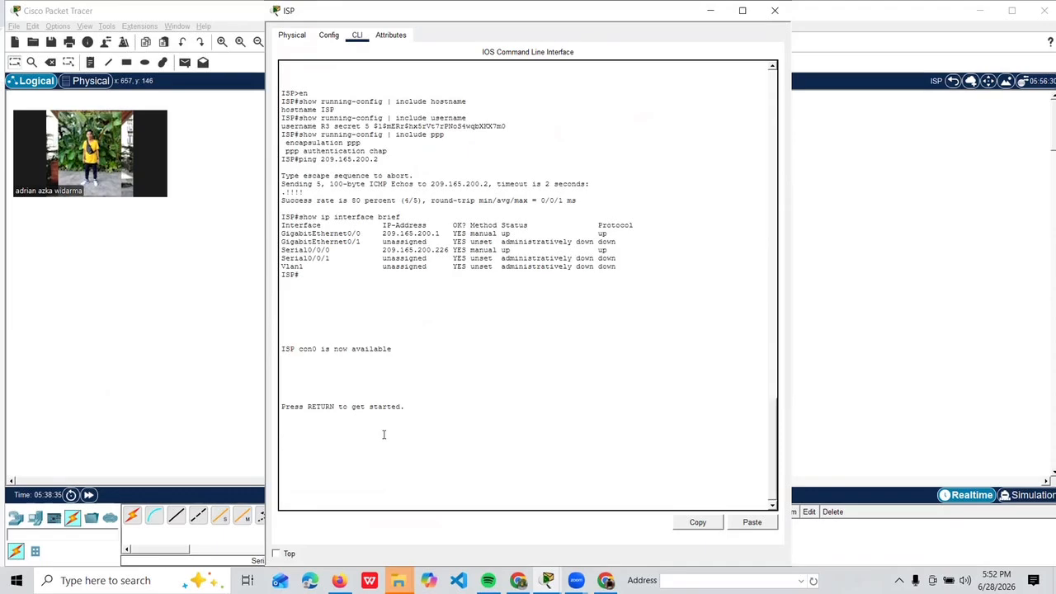
pyautogui.press('Return')
pyautogui.write('enable')
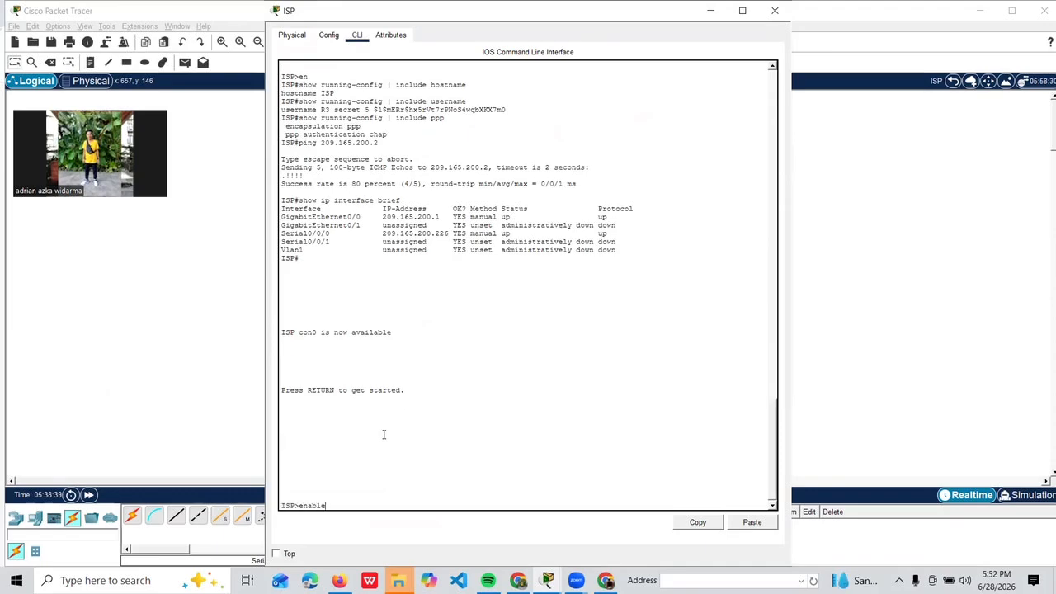
pyautogui.press('Return')
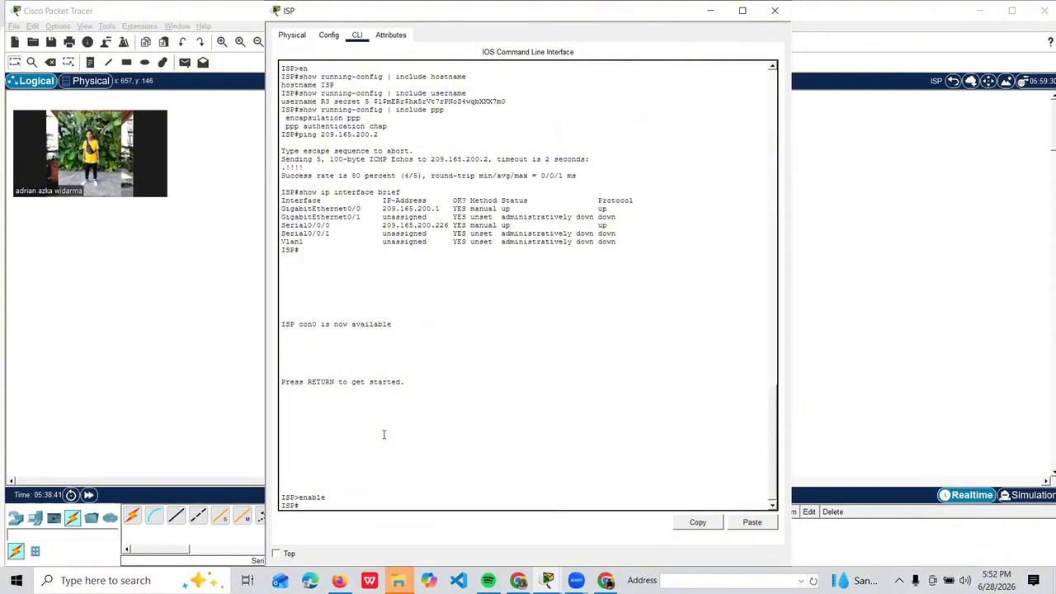
pyautogui.write('show running-config | include h')
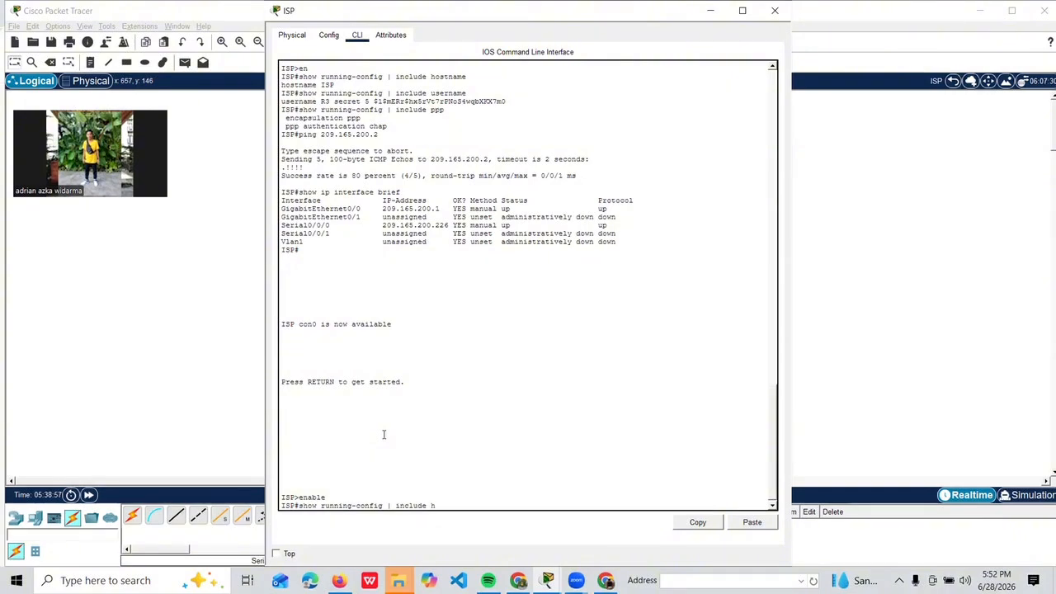
pyautogui.write('ostname')
pyautogui.press('Return')
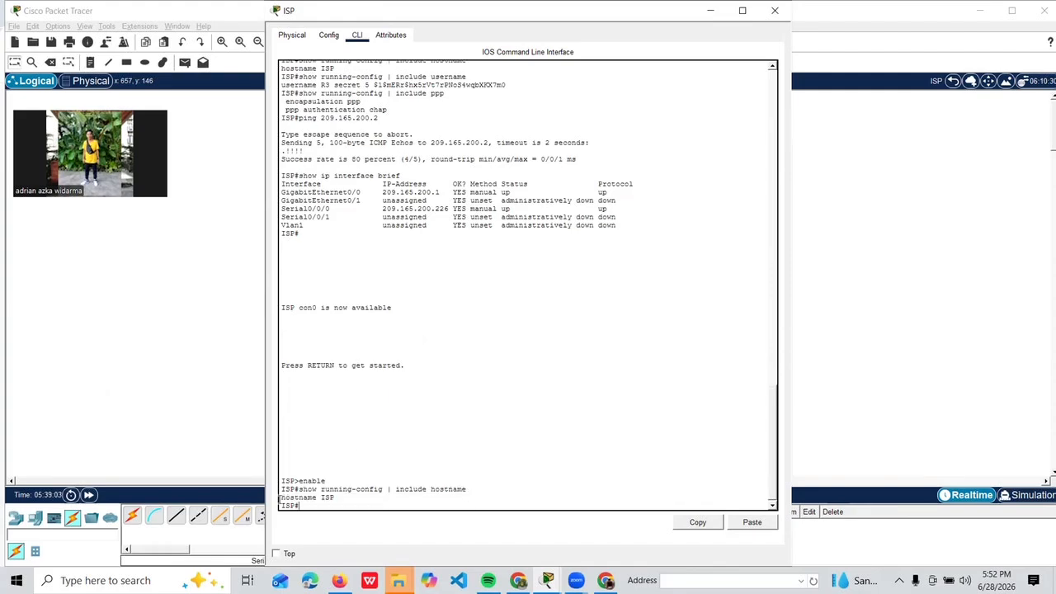
pyautogui.moveTo(281, 496); pyautogui.dragTo(330, 505)
pyautogui.click(331, 504)
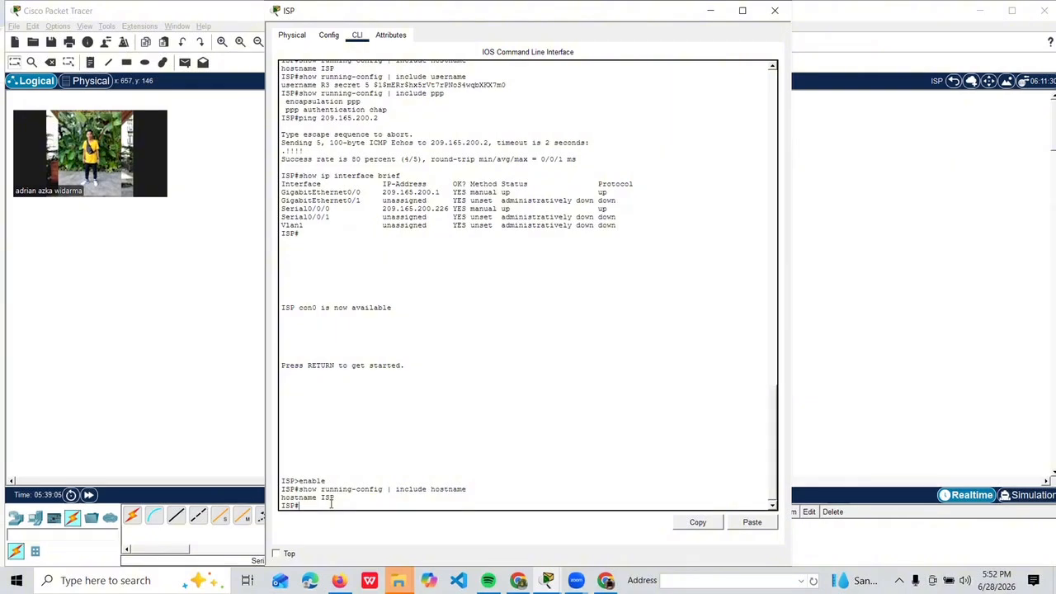
# - Run "show running-config | include username" on the ISP router and highlight the R3 user entry
pyautogui.press('Up')
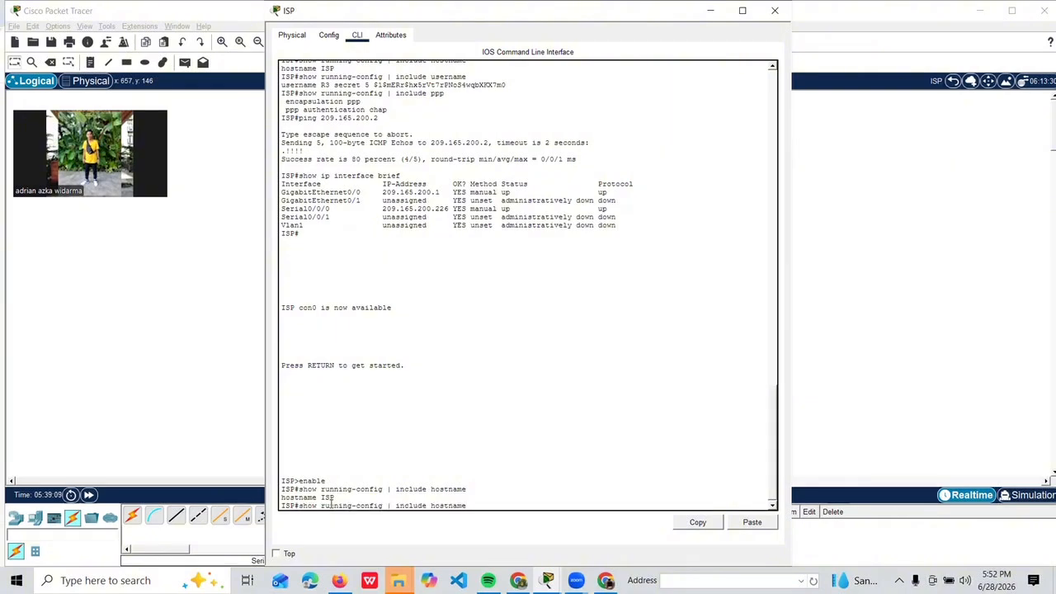
pyautogui.press('BackSpace')
pyautogui.press('BackSpace')
pyautogui.press('BackSpace')
pyautogui.press('BackSpace')
pyautogui.press('BackSpace')
pyautogui.press('BackSpace')
pyautogui.press('BackSpace')
pyautogui.press('BackSpace')
pyautogui.press('BackSpace')
pyautogui.write('username')
pyautogui.press('Return')
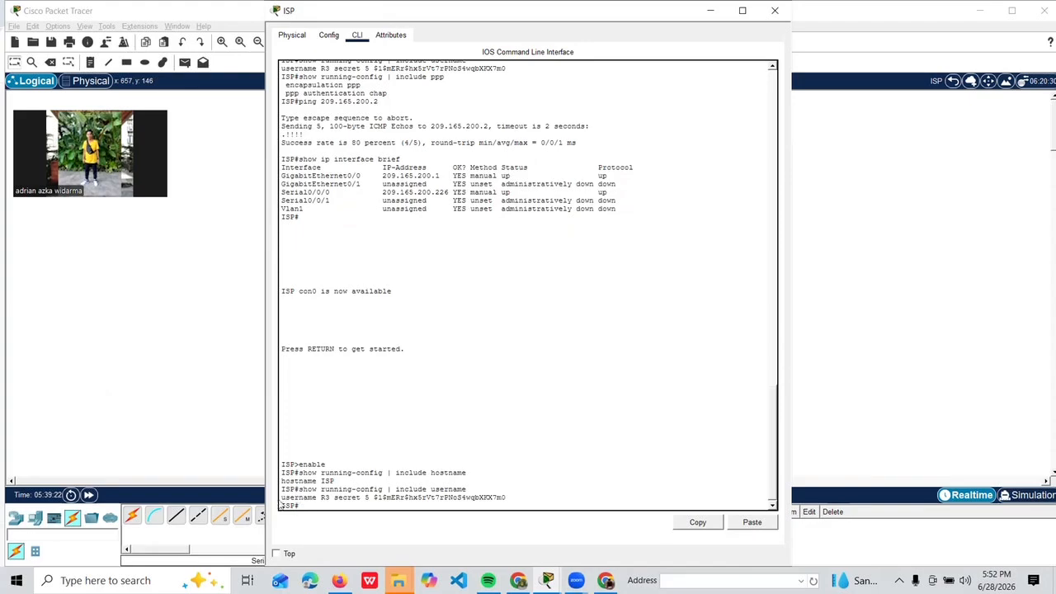
pyautogui.moveTo(281, 497); pyautogui.dragTo(506, 498)
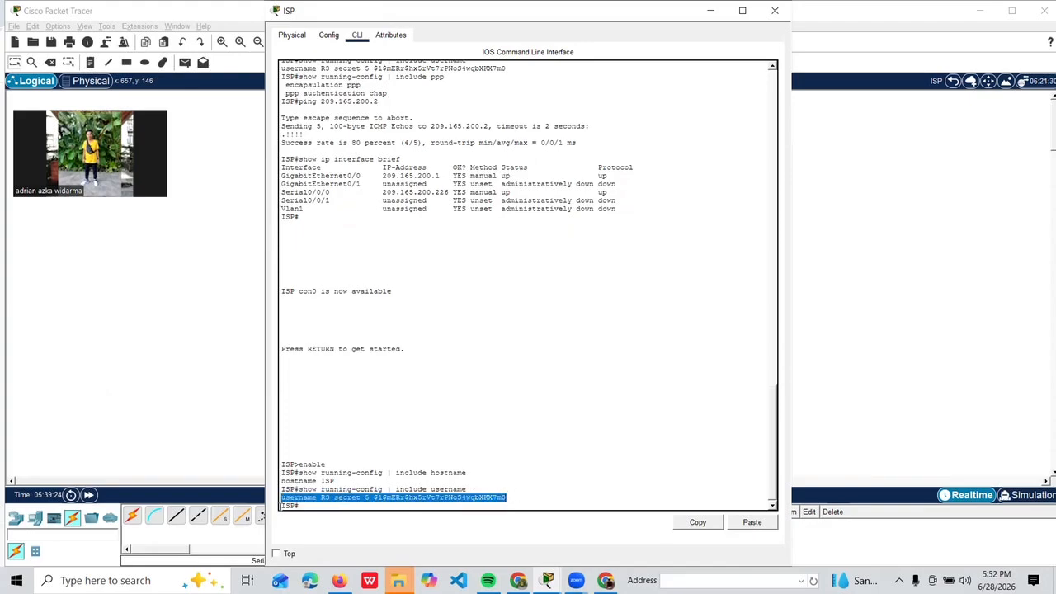
pyautogui.click(314, 508)
# - Run "show running-config | include ppp" on the ISP router
pyautogui.press('Up')
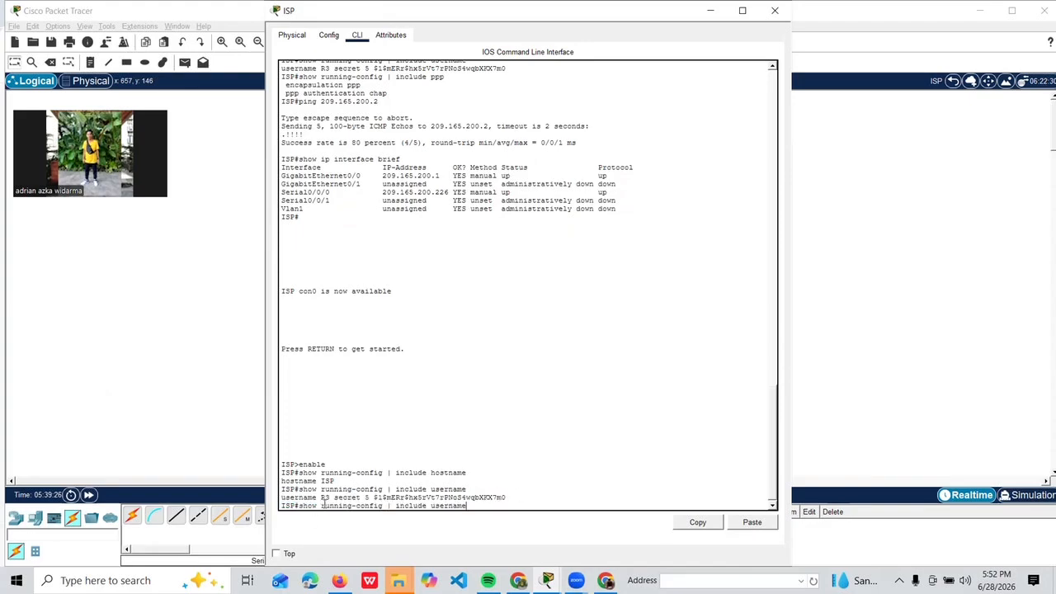
pyautogui.press('BackSpace')
pyautogui.press('BackSpace')
pyautogui.press('BackSpace')
pyautogui.press('BackSpace')
pyautogui.press('BackSpace')
pyautogui.press('BackSpace')
pyautogui.press('BackSpace')
pyautogui.press('BackSpace')
pyautogui.write('ppp')
pyautogui.press('Return')
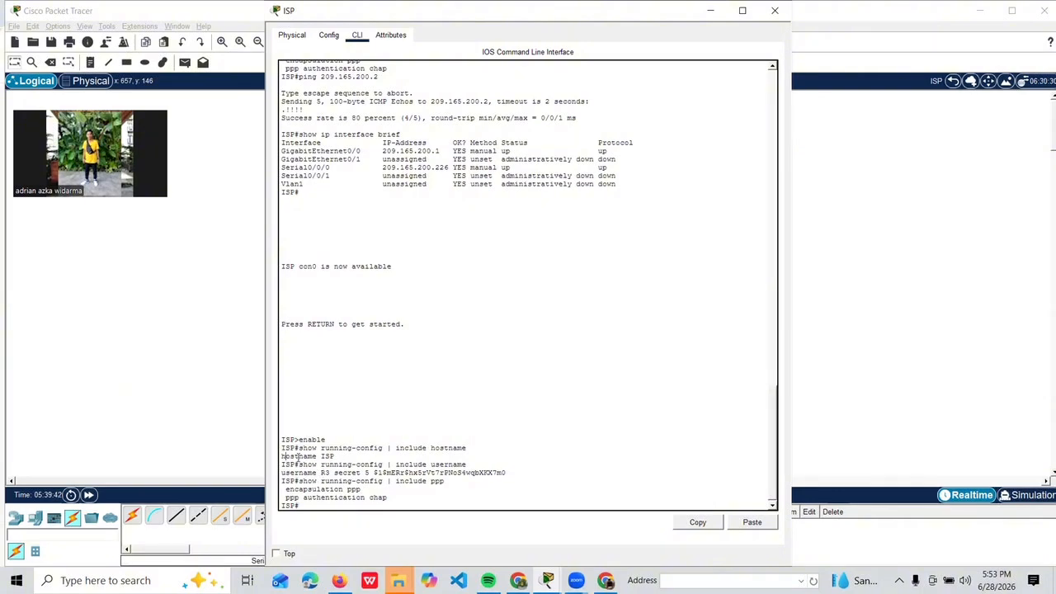
# - Highlight the ISP's hostname, username, PPP encapsulation and CHAP authentication lines for review, and minimize its window
pyautogui.moveTo(284, 455); pyautogui.dragTo(346, 457)
pyautogui.click(362, 449)
pyautogui.moveTo(285, 472); pyautogui.dragTo(371, 472)
pyautogui.click(362, 488)
pyautogui.moveTo(285, 488); pyautogui.dragTo(387, 499)
pyautogui.click(721, 348)
pyautogui.click(710, 11)
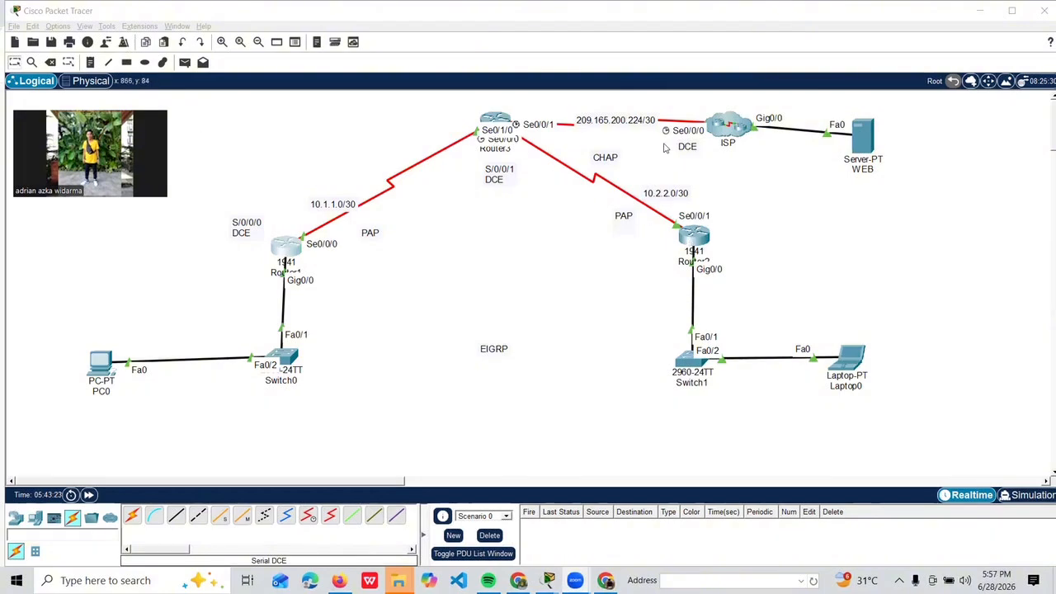
# - Display Router1's routing table with "show ip route" and return to the topology
pyautogui.click(285, 246)
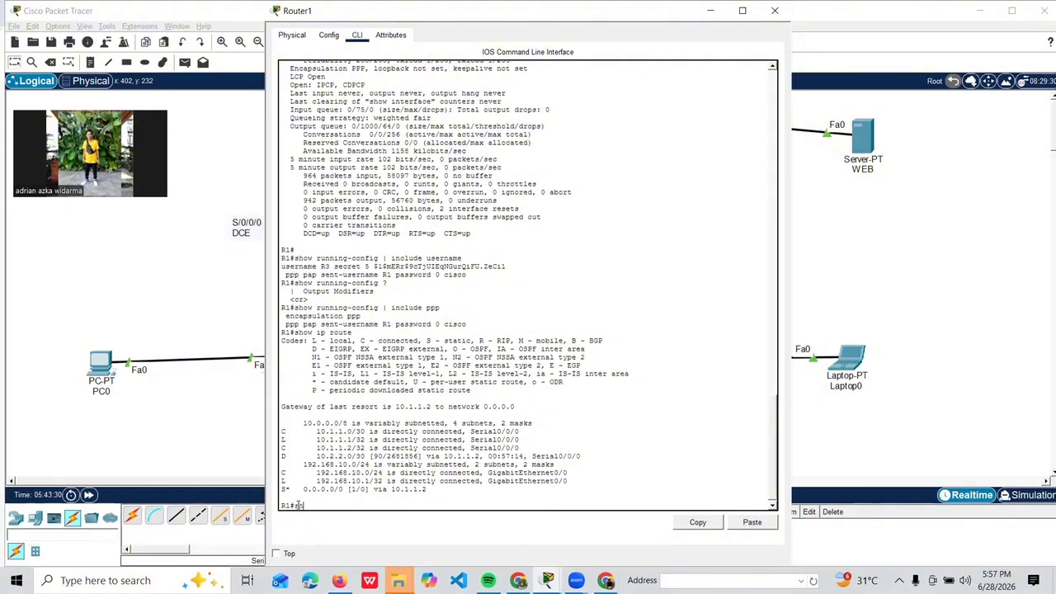
pyautogui.write('no')
pyautogui.write('w ip r')
pyautogui.write('oute')
pyautogui.press('Return')
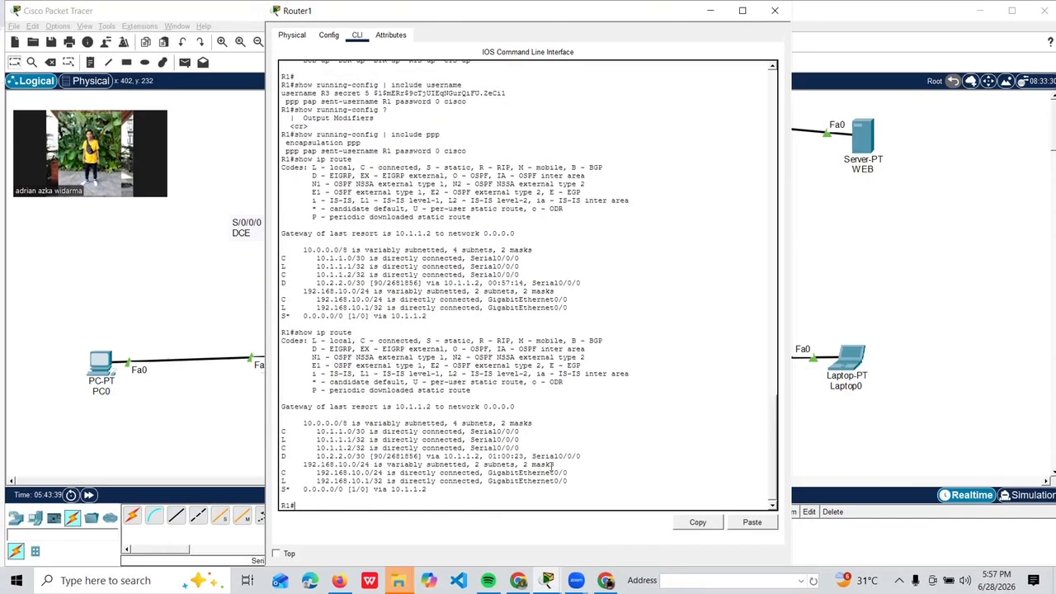
pyautogui.click(815, 297)
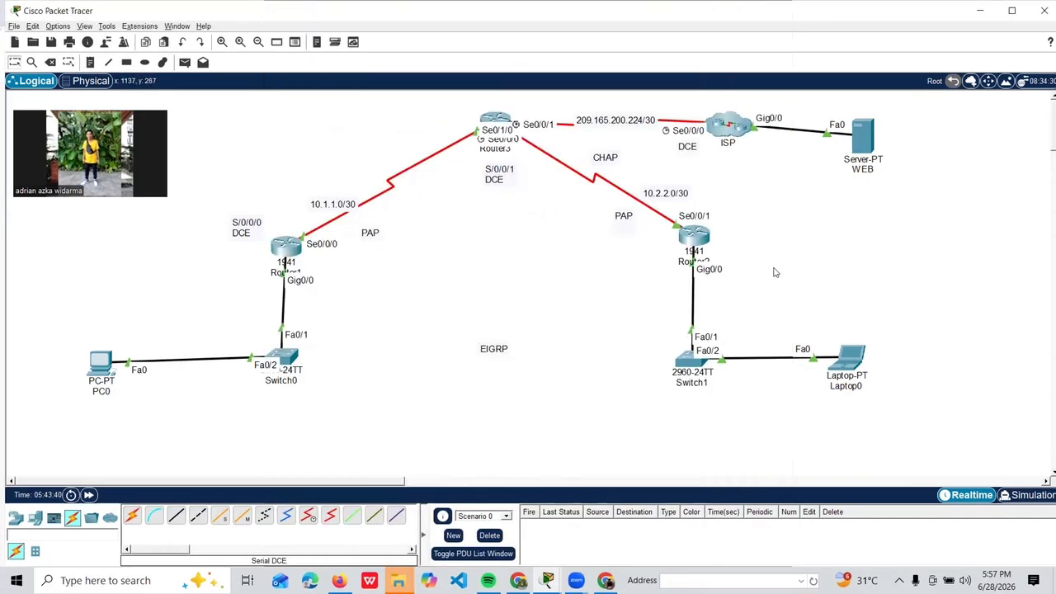
# - Display Router2's routing table with "show ip route" and return to the topology
pyautogui.click(685, 237)
pyautogui.click(309, 506)
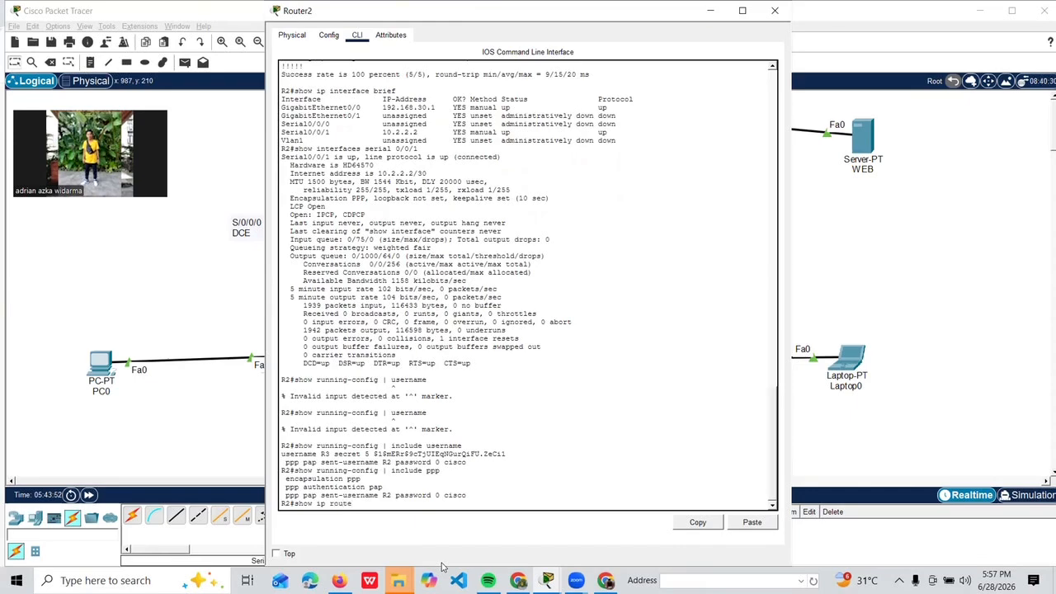
pyautogui.press('Return')
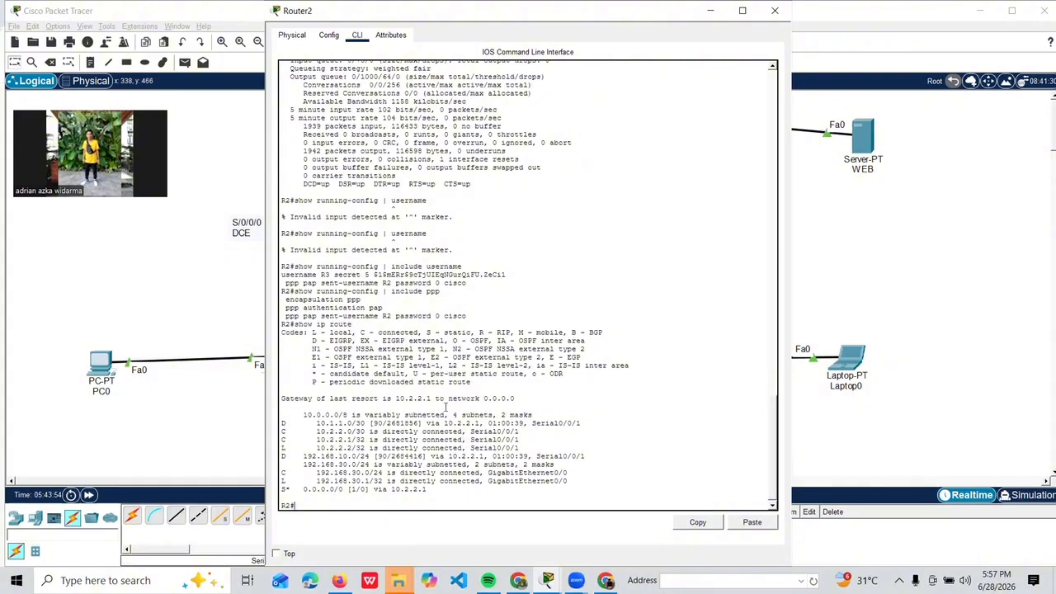
pyautogui.click(877, 203)
# - Look up the route to 209.165.200.26 on Router3 with "show ip route 209.165.200.26"
pyautogui.click(505, 122)
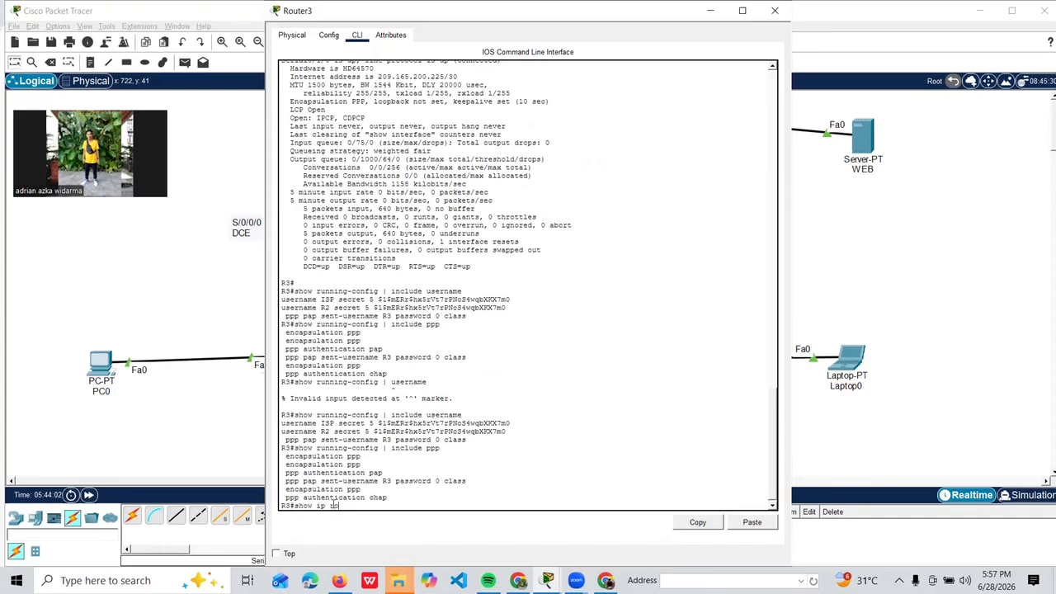
pyautogui.write('show ip route 209.165.')
pyautogui.write('200.26')
pyautogui.press('Return')
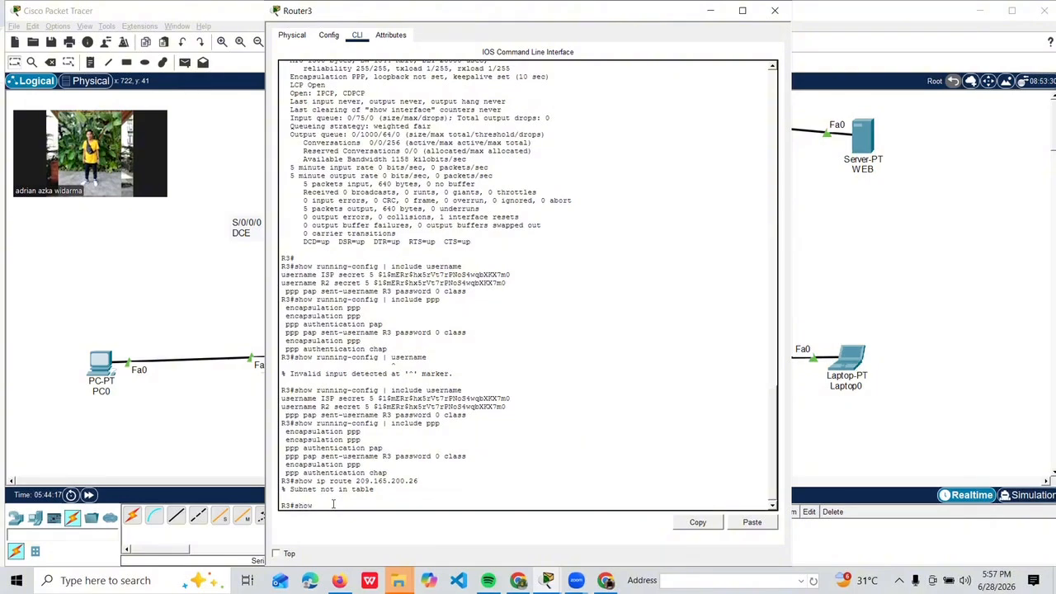
# - Display Router3's full routing table with "show ip route" and return to the topology
pyautogui.write('show ip route')
pyautogui.press('Return')
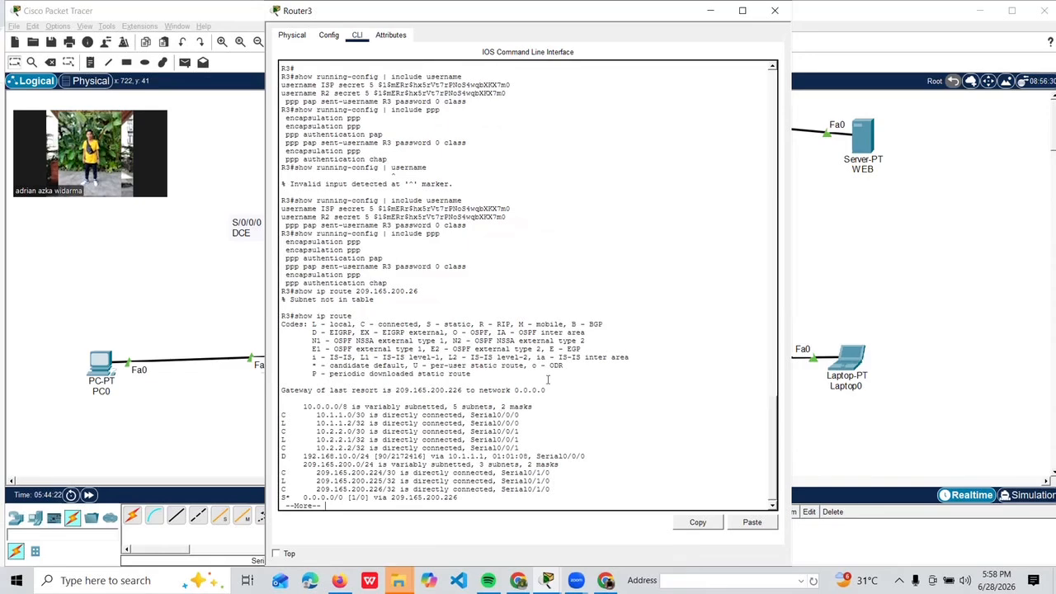
pyautogui.click(876, 274)
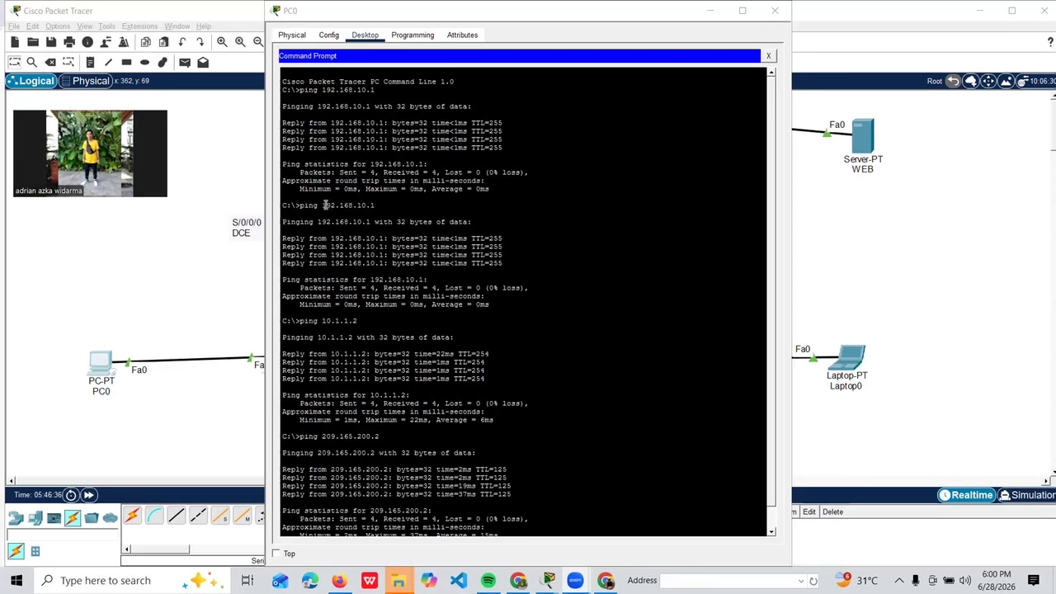
# - In PC0's command prompt, highlight the second "ping 192.168.10.1" command and its replies and statistics
pyautogui.moveTo(319, 205); pyautogui.dragTo(370, 207)
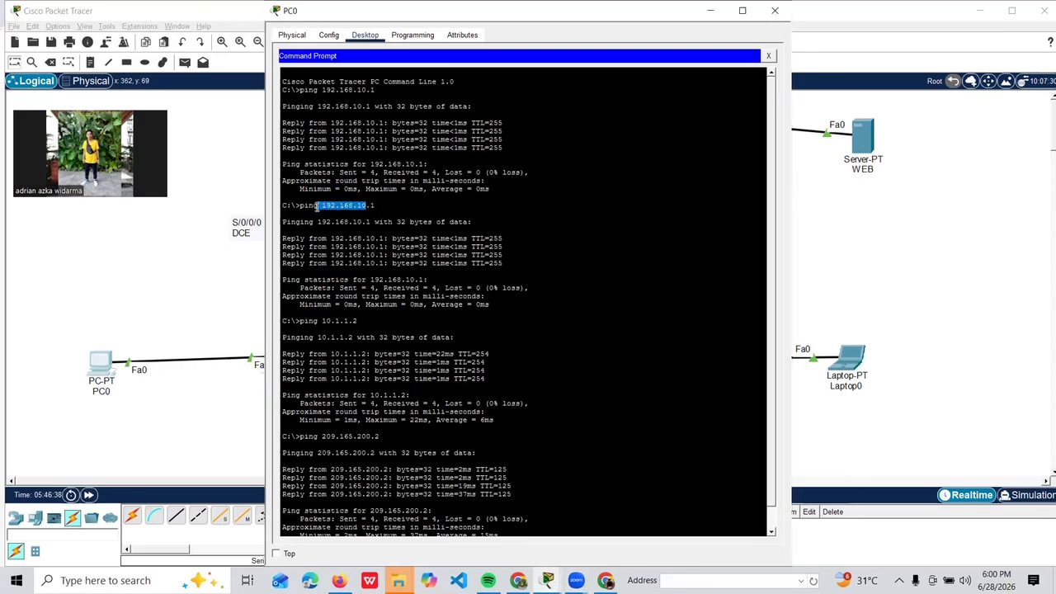
pyautogui.moveTo(301, 204); pyautogui.dragTo(387, 205)
pyautogui.click(342, 222)
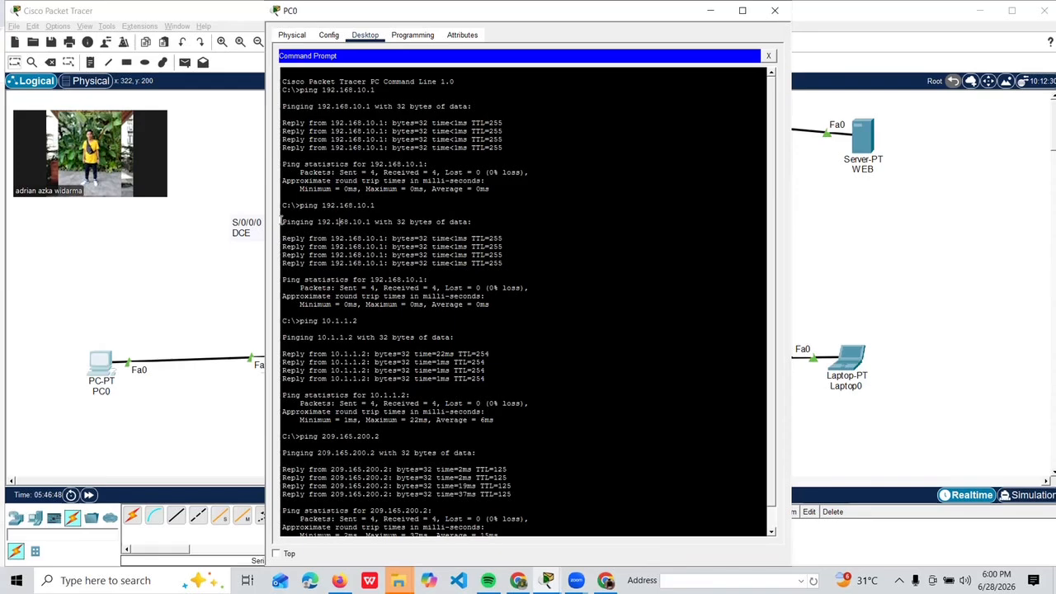
pyautogui.moveTo(282, 221); pyautogui.dragTo(490, 305)
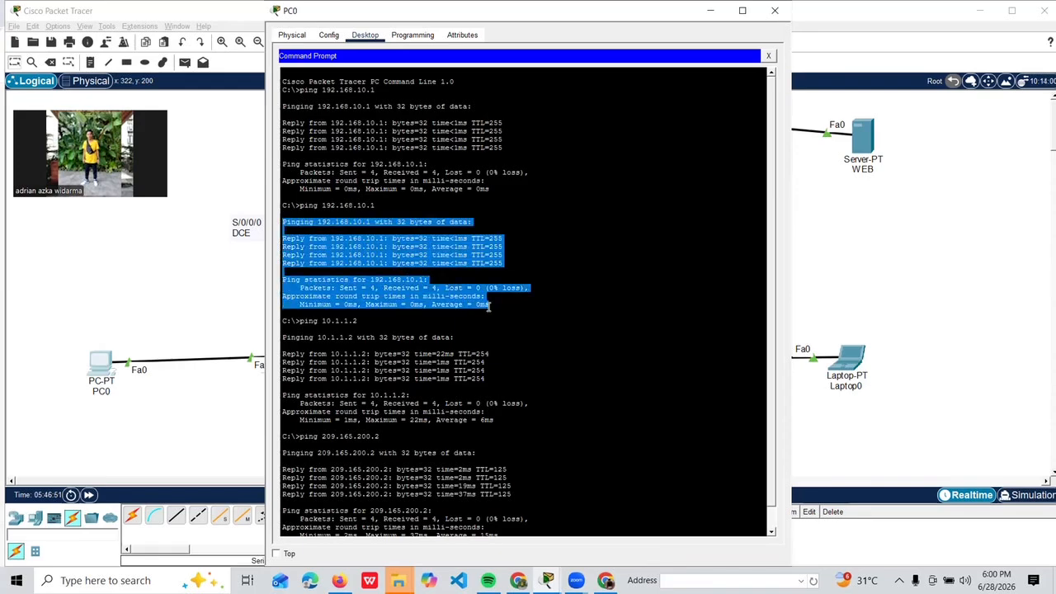
pyautogui.click(569, 340)
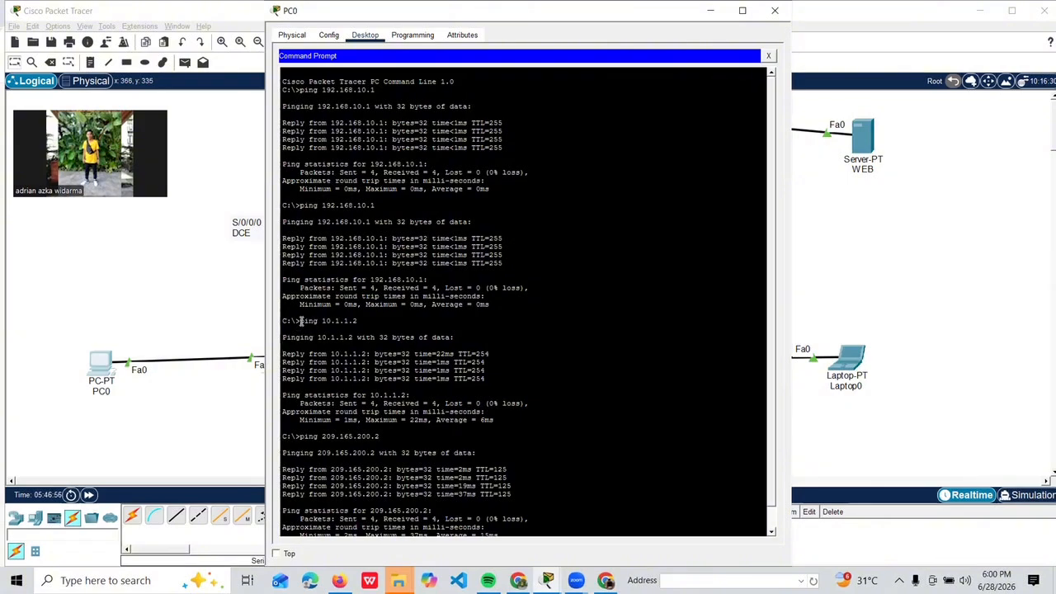
# - Highlight PC0's "ping 10.1.1.2" command, review the results for 10.1.1.2 and 209.165.200.2, and close the PC0 window
pyautogui.moveTo(301, 321); pyautogui.dragTo(376, 324)
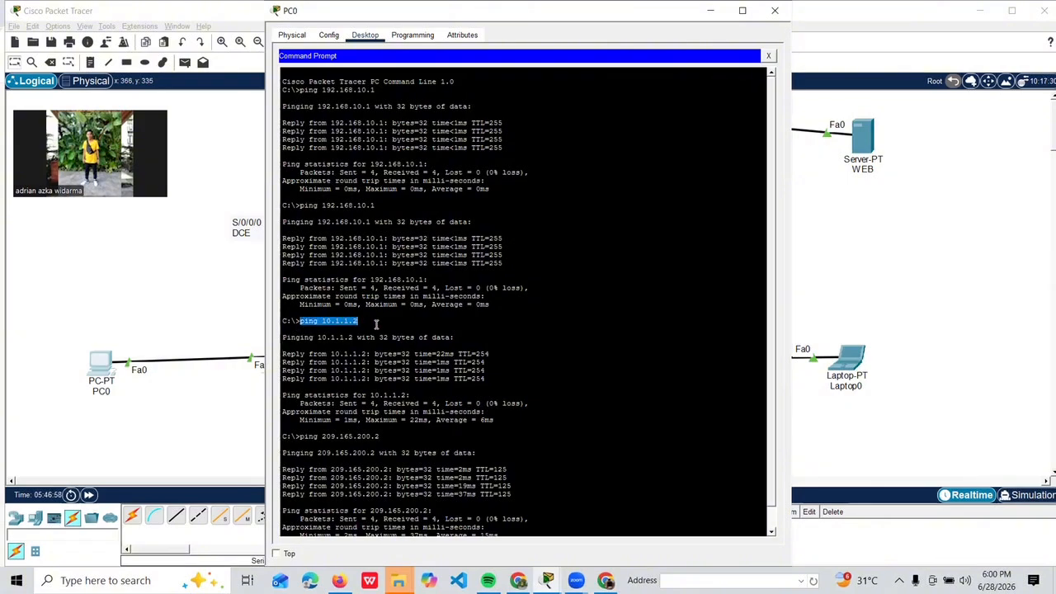
pyautogui.click(289, 348)
pyautogui.moveTo(283, 353); pyautogui.dragTo(468, 532)
pyautogui.scroll(-1, 236, 413)
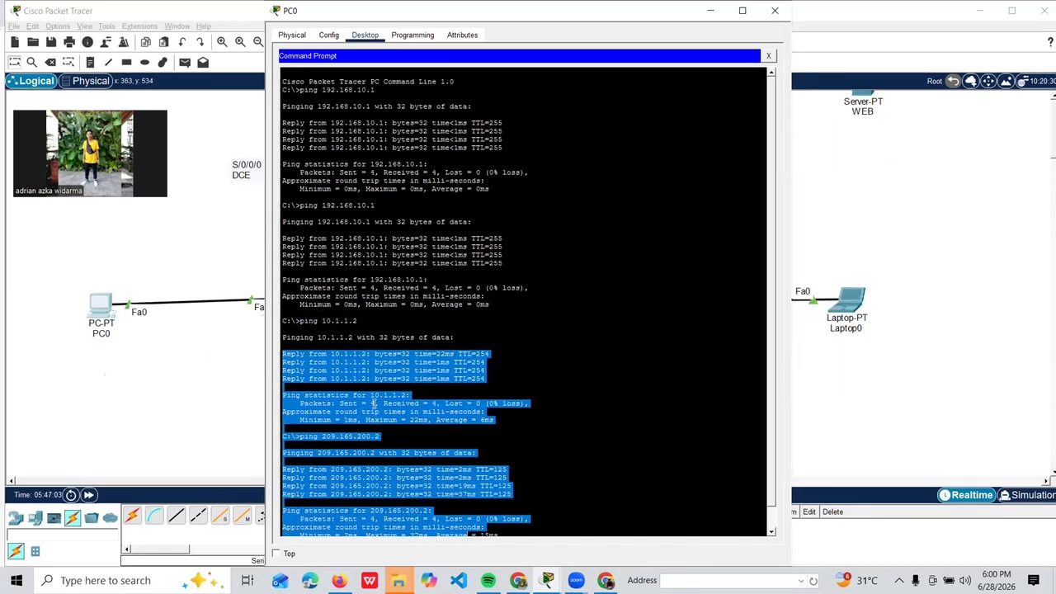
pyautogui.scroll(-1, 372, 402)
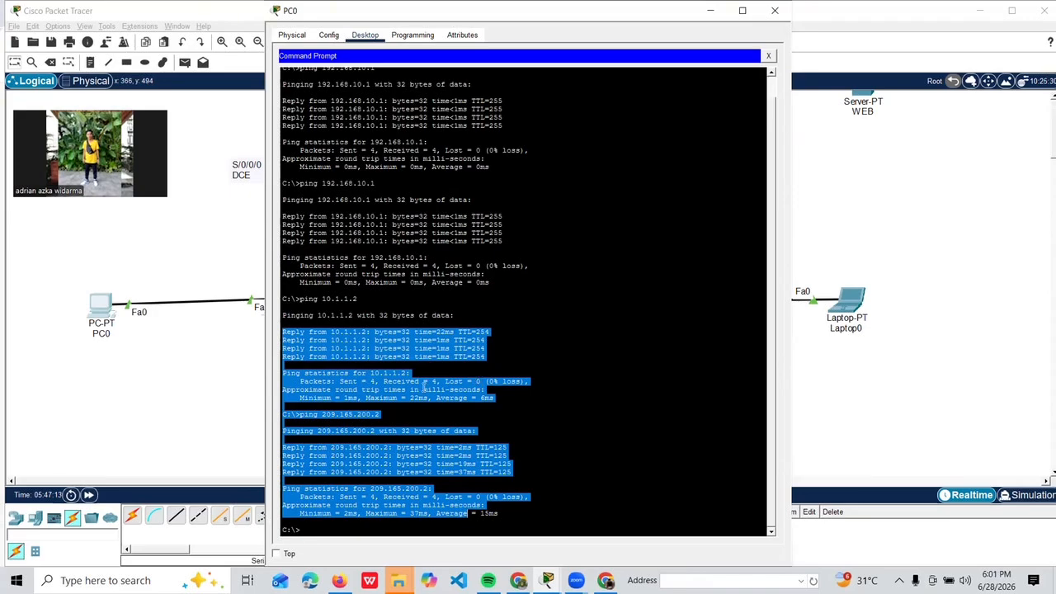
pyautogui.click(624, 368)
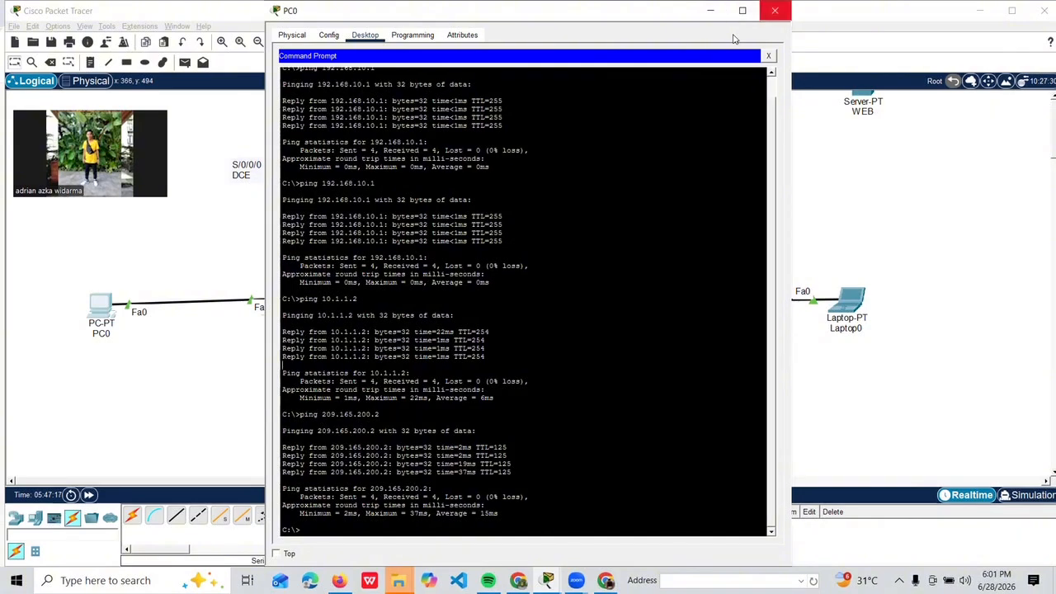
pyautogui.click(774, 10)
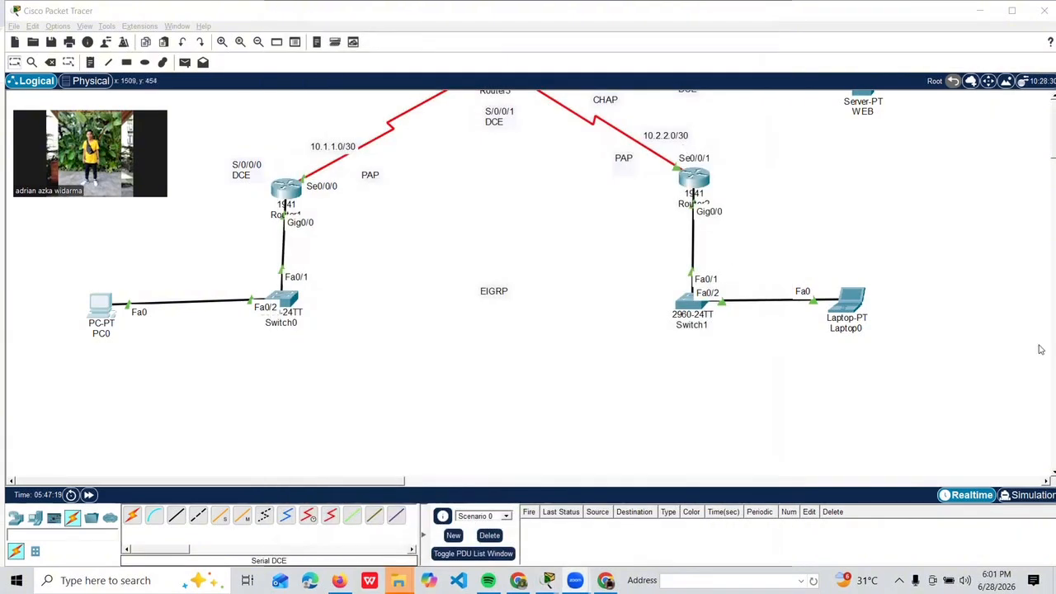
# - From Laptop0's command prompt, ping 192.168.30.1 and 10.1.1.2, and close the window to return to the topology
pyautogui.click(847, 307)
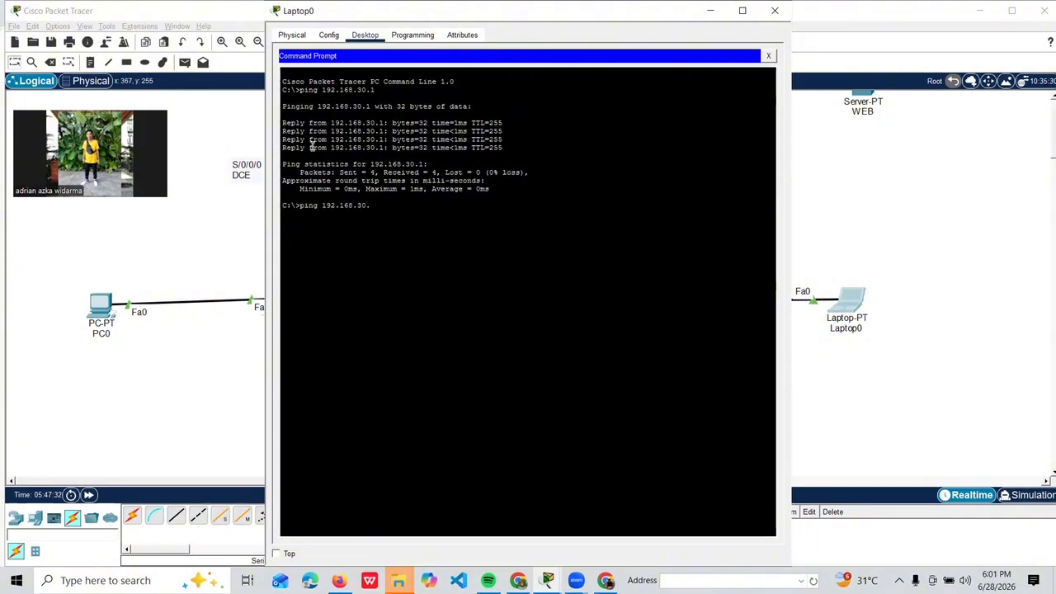
pyautogui.press('Return')
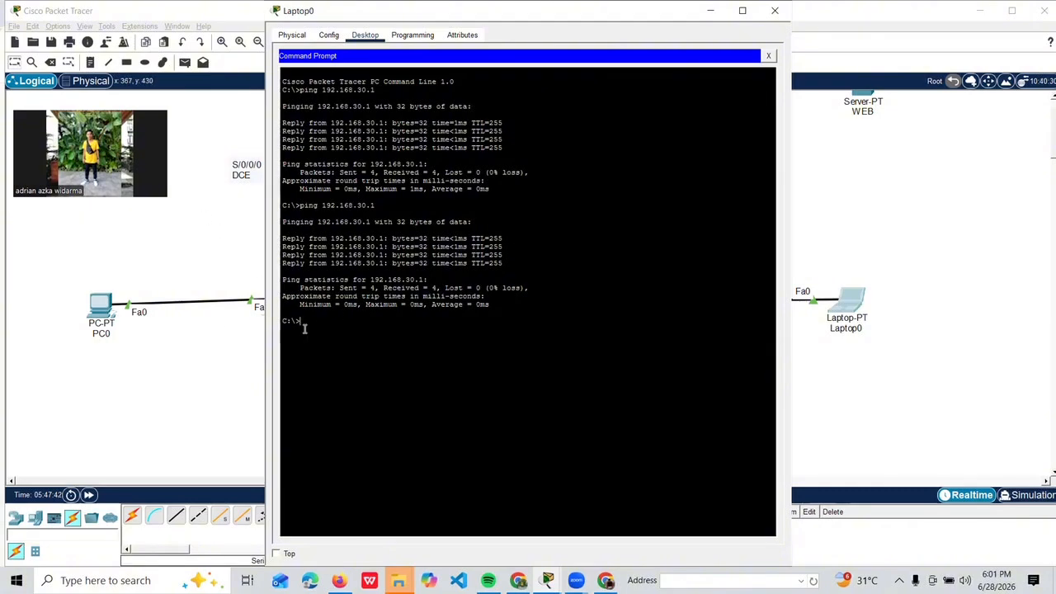
pyautogui.write('ping 10.1.1.2')
pyautogui.press('Return')
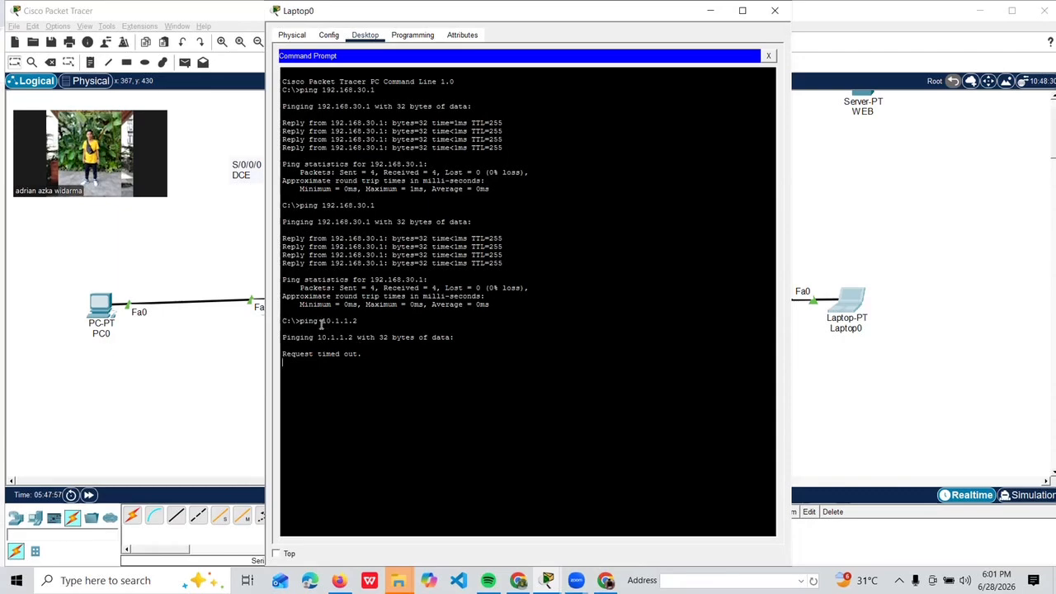
pyautogui.moveTo(283, 81); pyautogui.dragTo(429, 325)
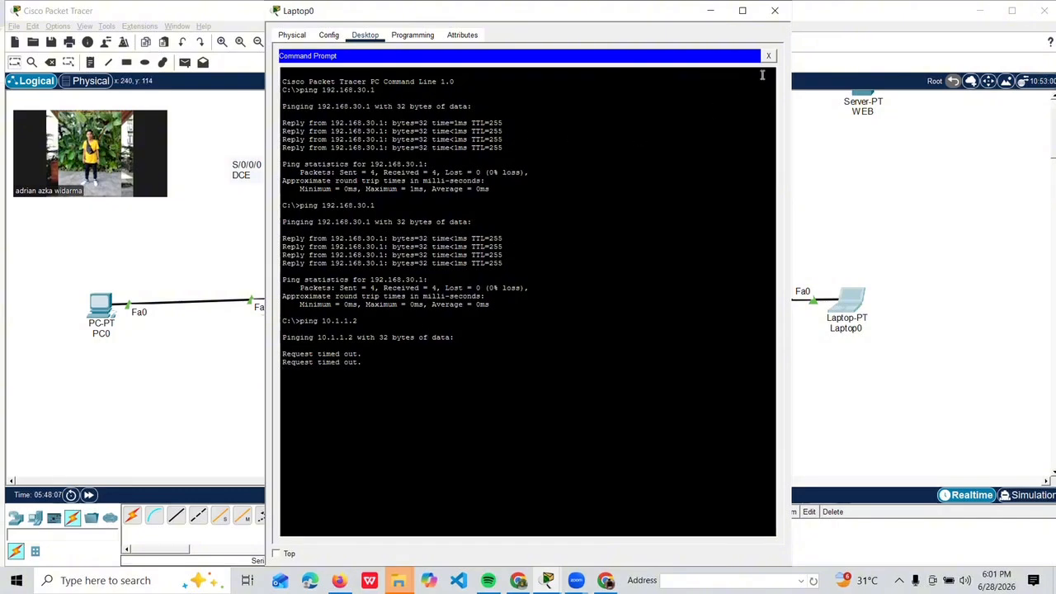
pyautogui.click(774, 11)
pyautogui.scroll(2, 442, 296)
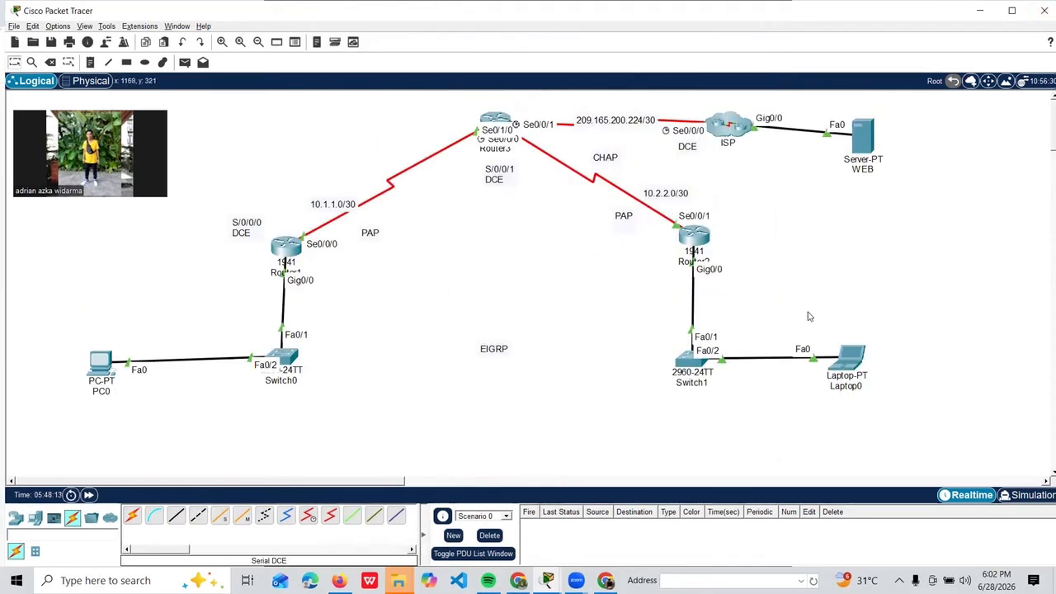
# - Rearrange the topology by moving the ISP cloud and WEB server further right and Router3 slightly upward
pyautogui.moveTo(740, 125); pyautogui.dragTo(777, 124)
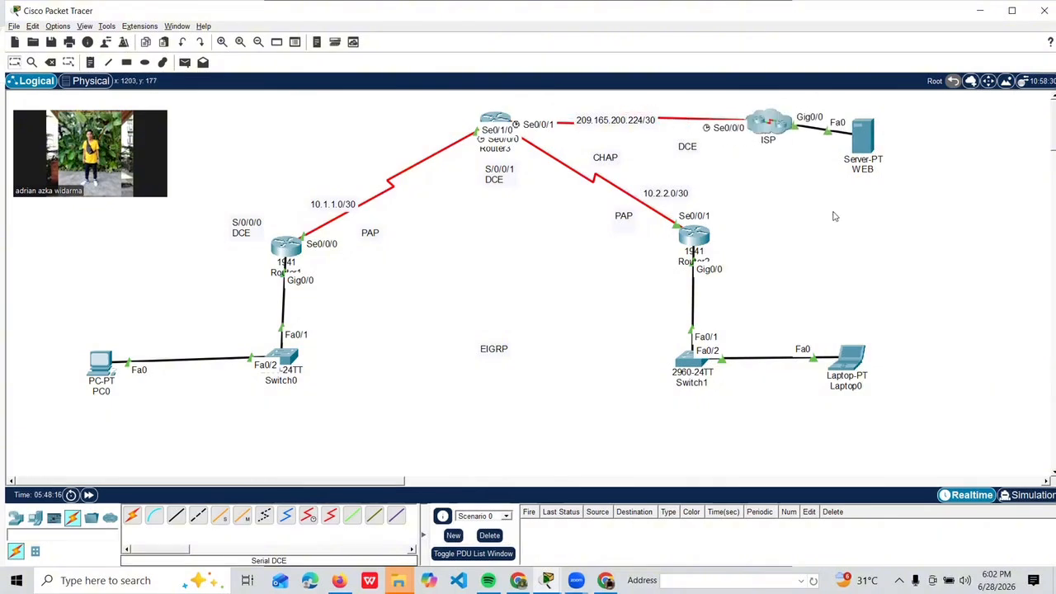
pyautogui.moveTo(872, 148); pyautogui.dragTo(933, 134)
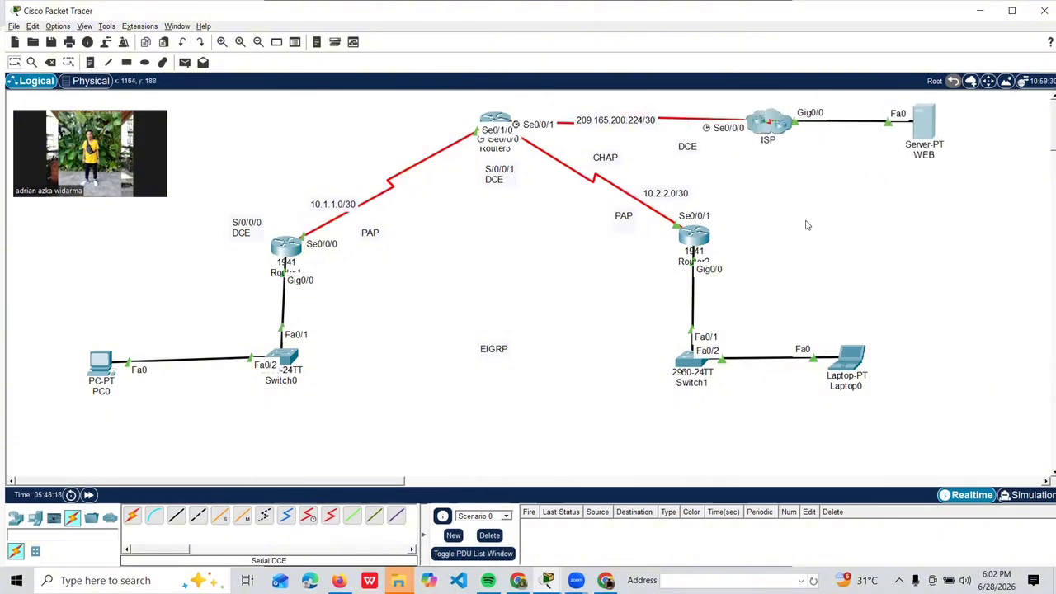
pyautogui.moveTo(493, 123); pyautogui.dragTo(491, 115)
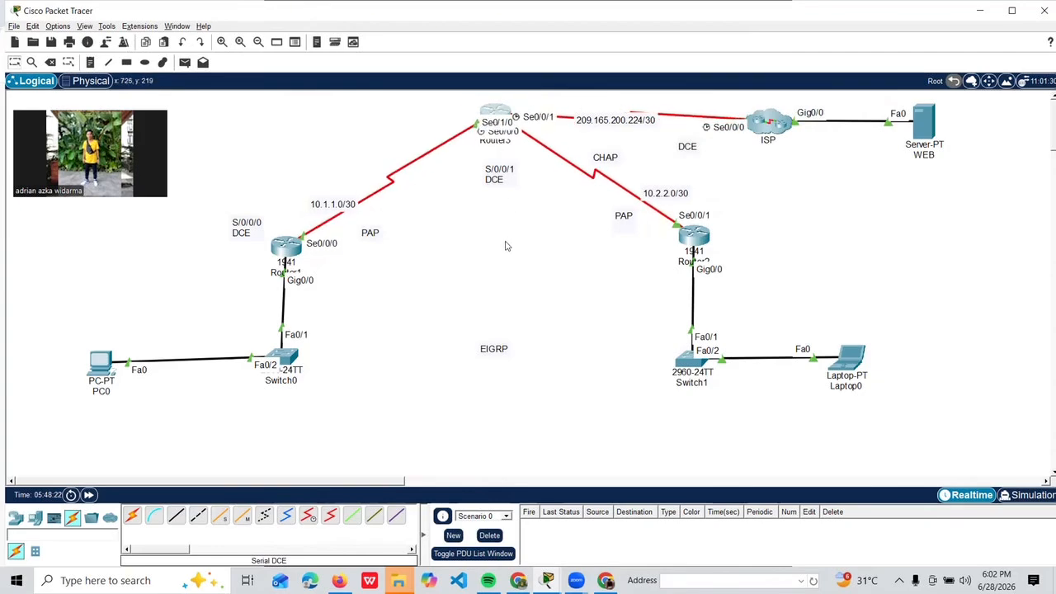